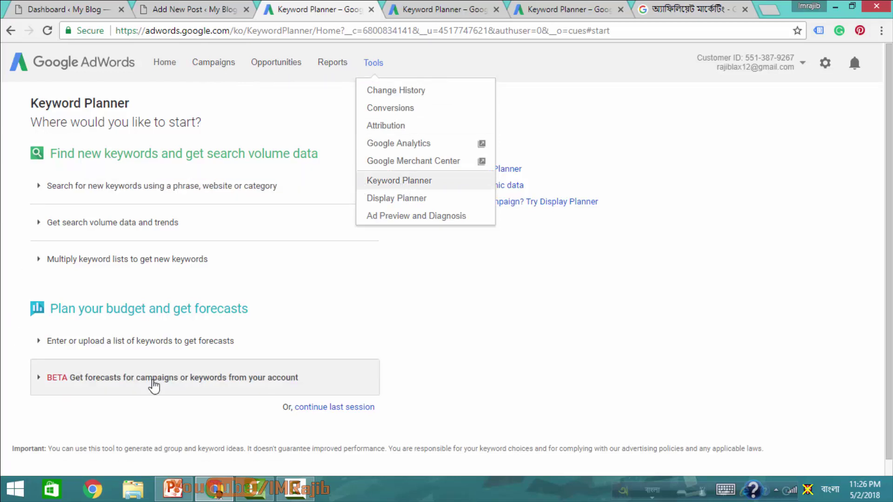
Open the search for new keywords by phrase, website or category and enter "অ্যাফিলিয়েট মার্কেটিং pdf" as the product or service.
left_click(611, 314)
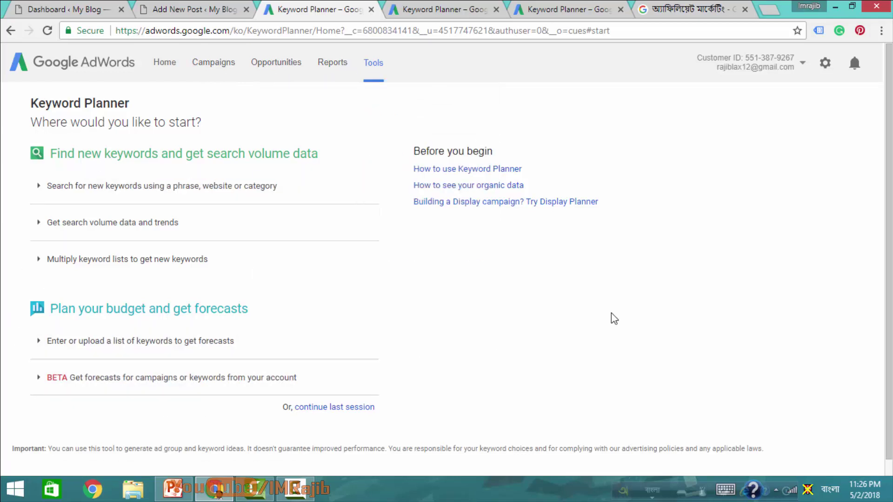
left_click(112, 197)
left_click(121, 254)
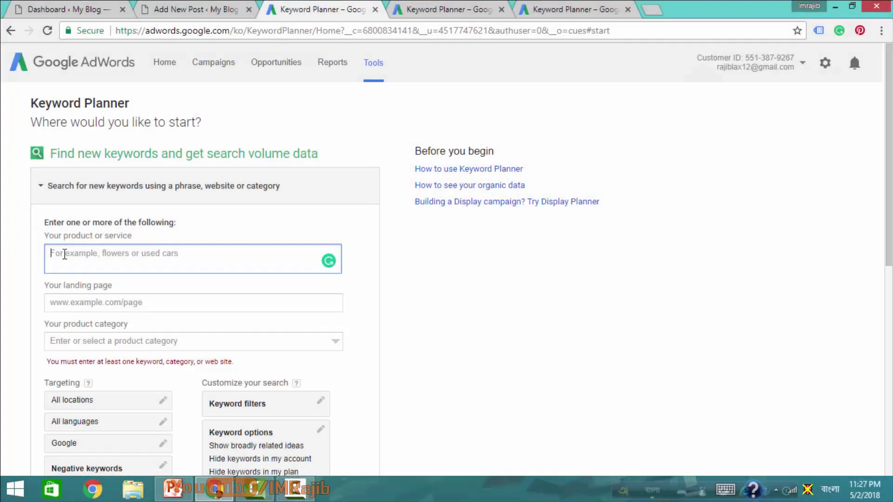
right_click(63, 254)
left_click(101, 329)
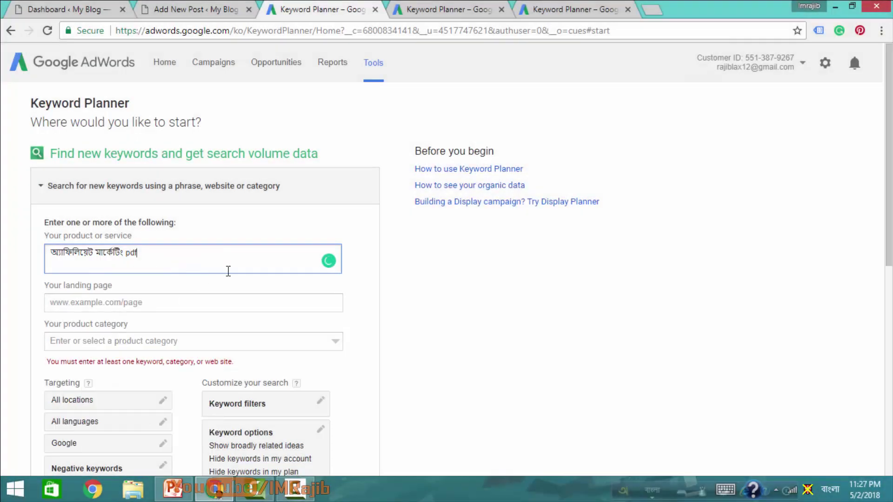
Set the targeting location to Bangladesh, save it and get the keyword ideas.
scroll(429, 219, "down", 4)
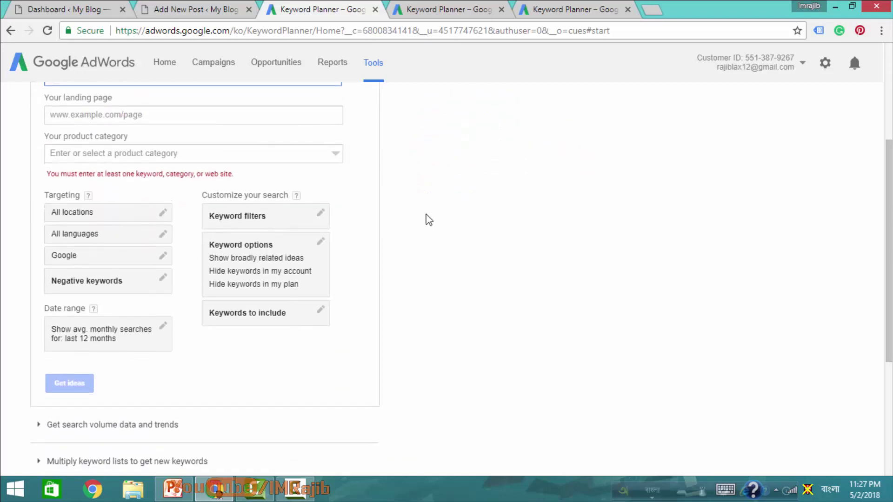
left_click(162, 200)
left_click(116, 244)
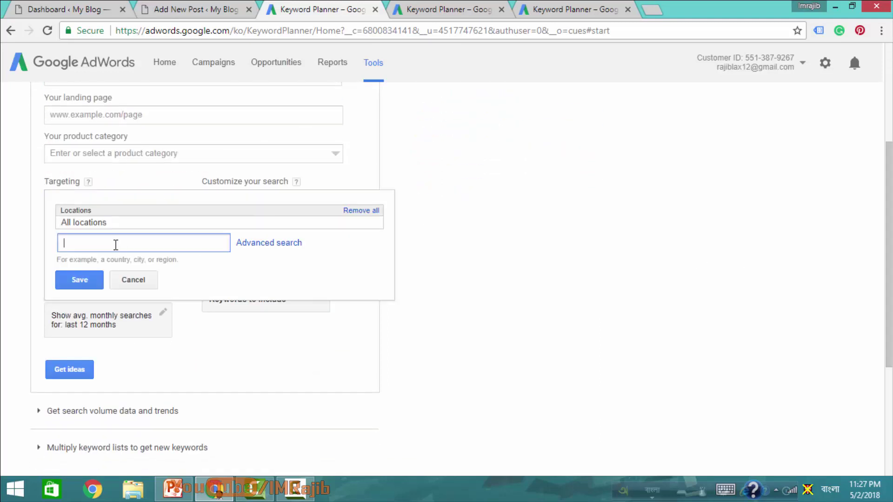
type("bangl")
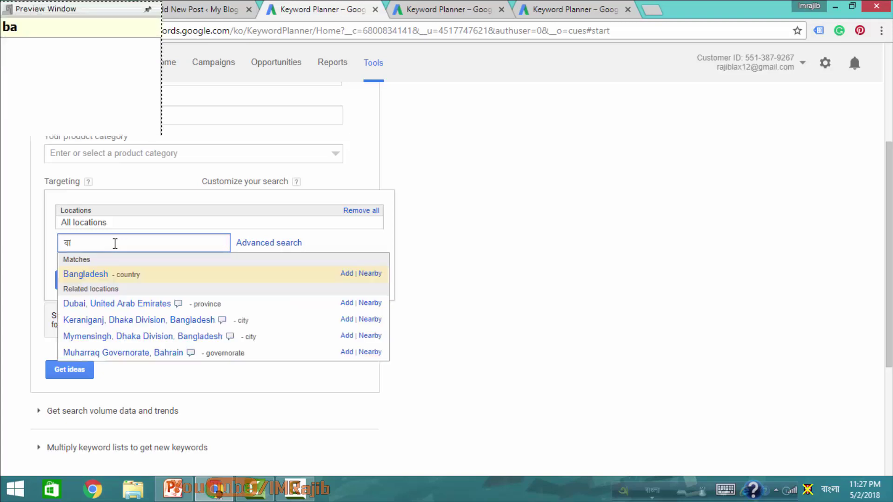
type("a")
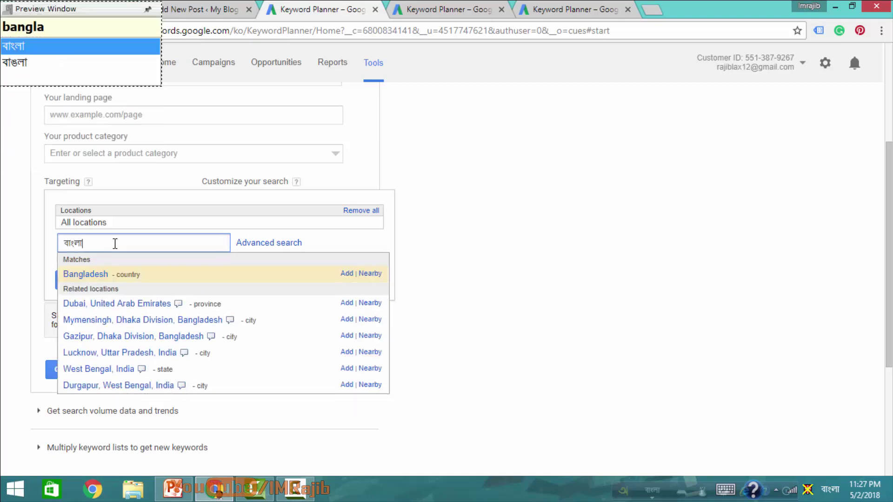
left_click(102, 279)
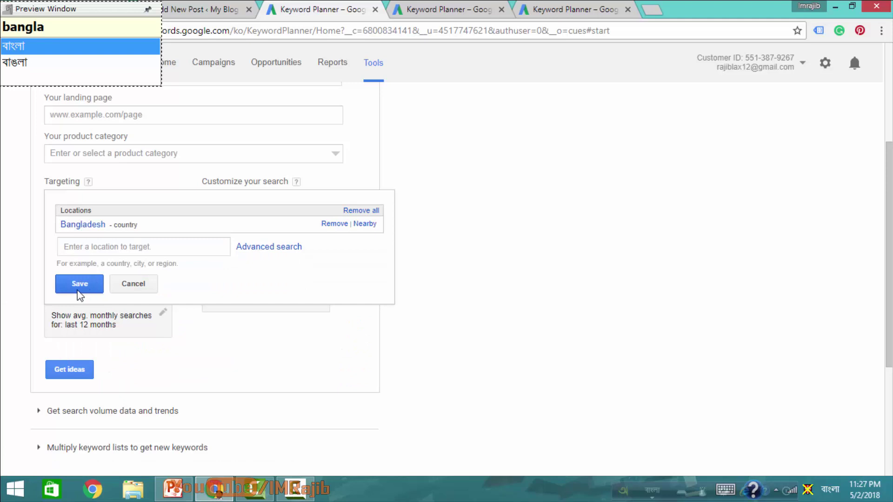
left_click(82, 283)
left_click(70, 370)
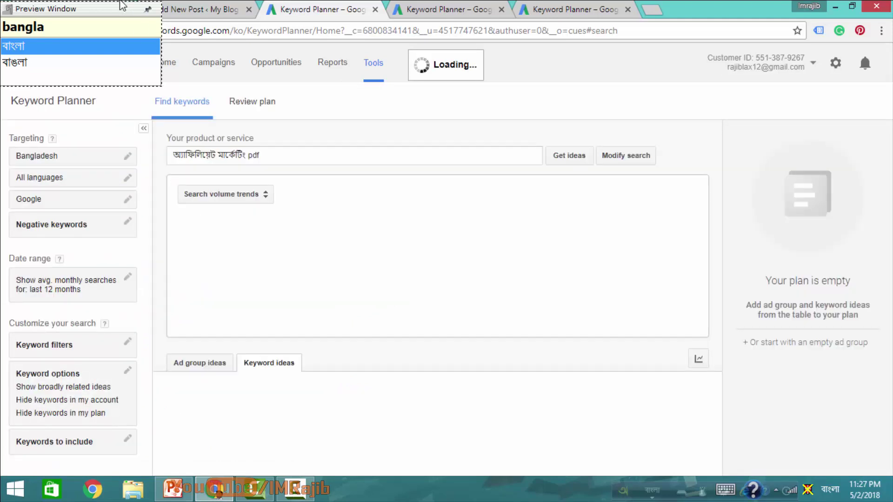
Move the input-method preview out of the way and review the keyword ideas with their average monthly searches and competition.
left_click_drag(117, 14, 860, 501)
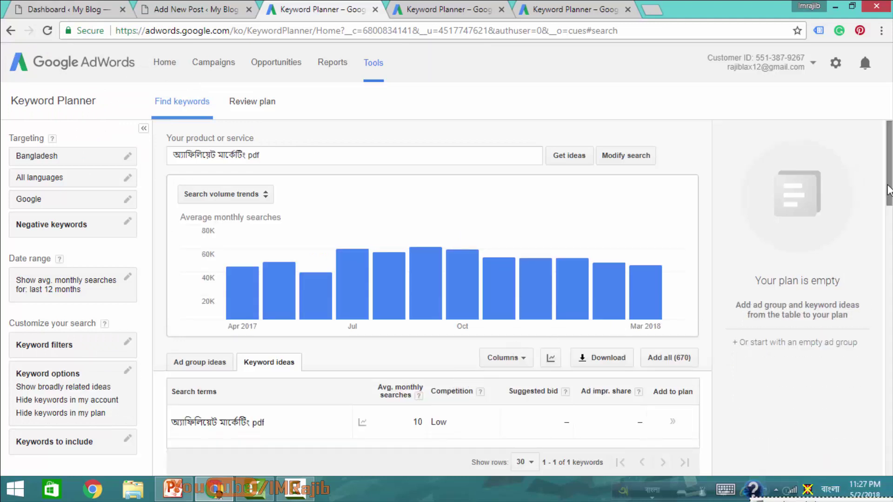
scroll(889, 184, "down", 3)
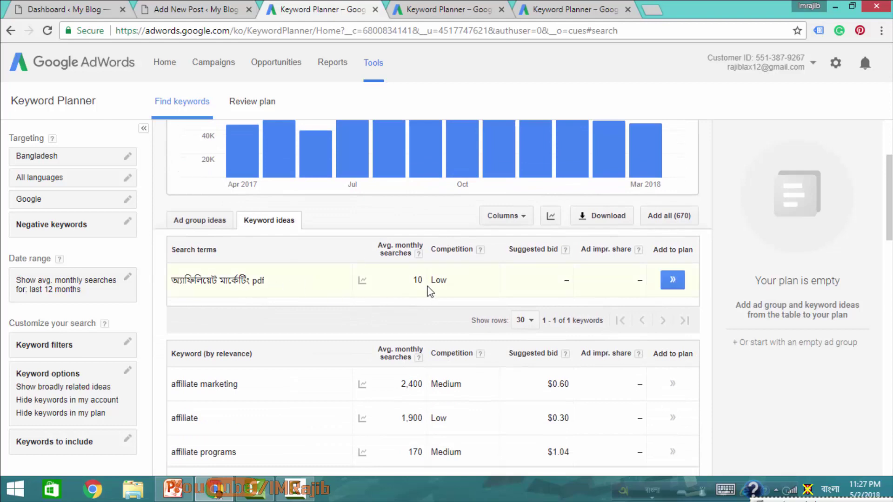
scroll(889, 195, "down", 3)
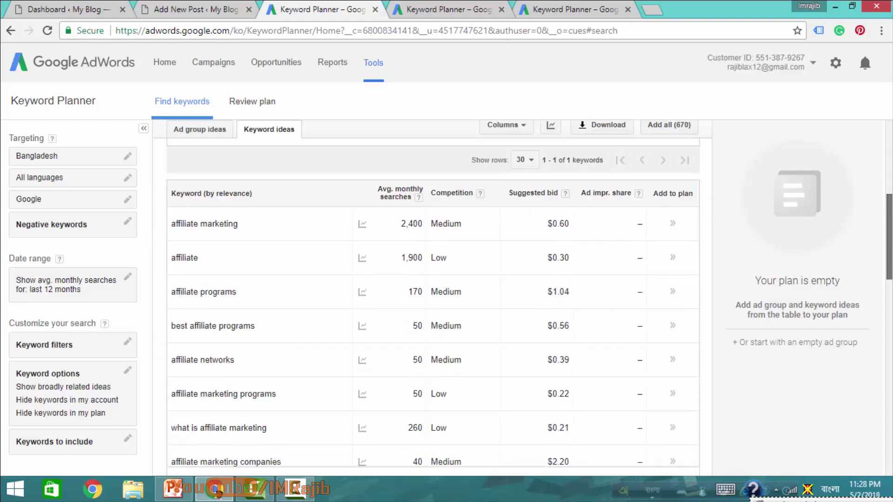
scroll(890, 320, "down", 5)
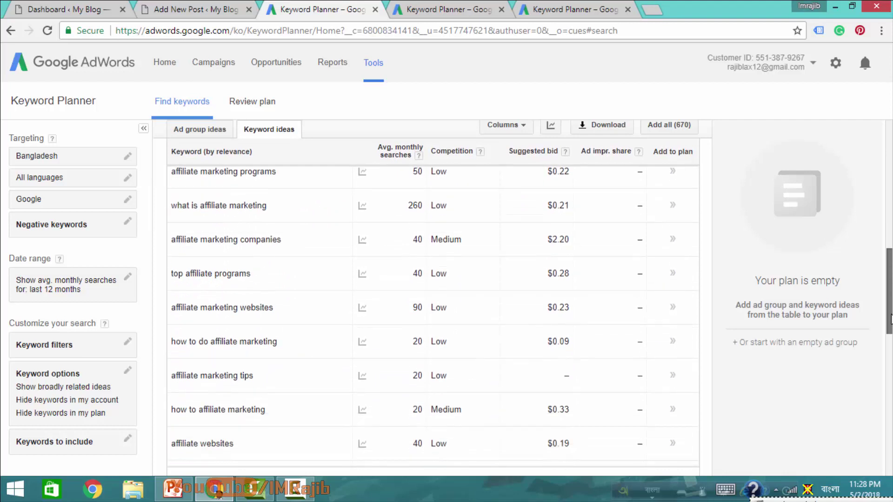
left_click_drag(889, 320, 857, 169)
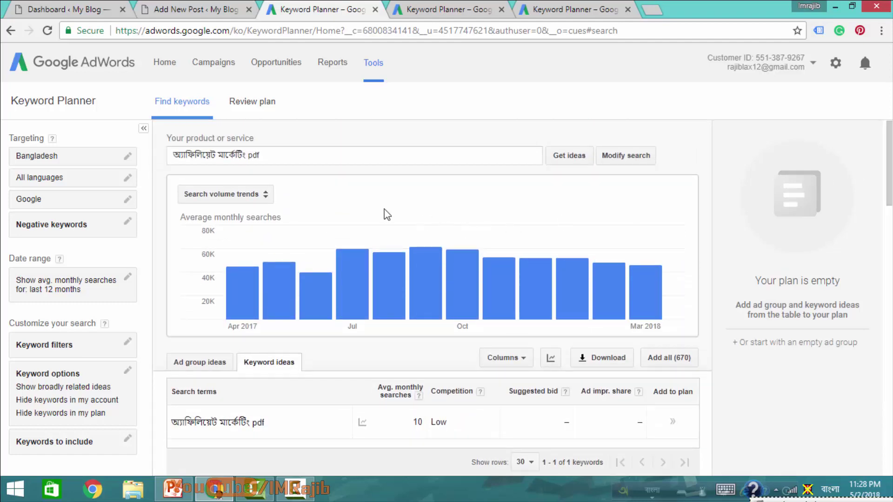
Remove "pdf" from the product or service term and get keyword ideas for "অ্যাফিলিয়েট মার্কেটিং".
left_click(259, 155)
double_click(253, 155)
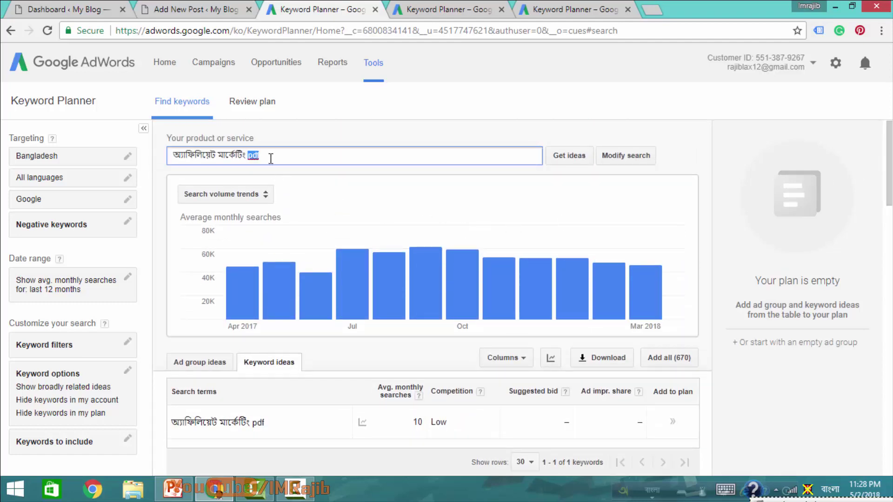
type("bang")
key("Return")
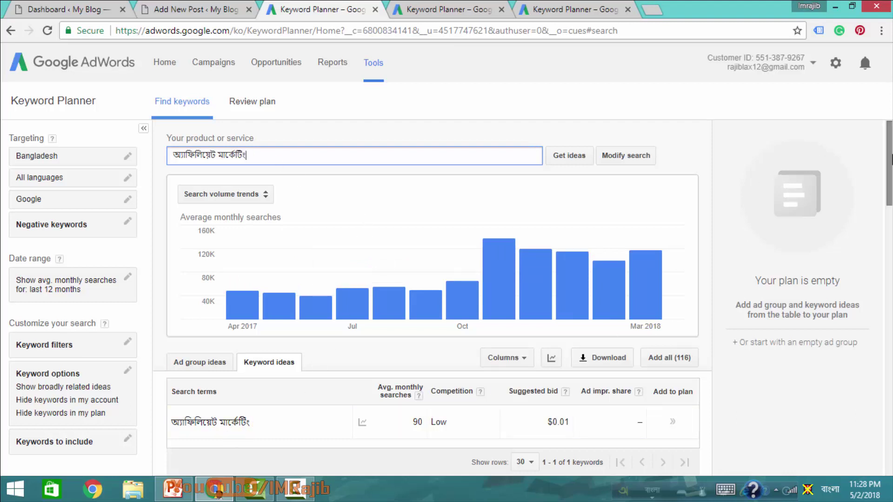
Review the new keyword ideas and check the average monthly searches of "কিভাবে একটি ওয়েবসাইট খোলা যায়".
left_click_drag(890, 160, 881, 335)
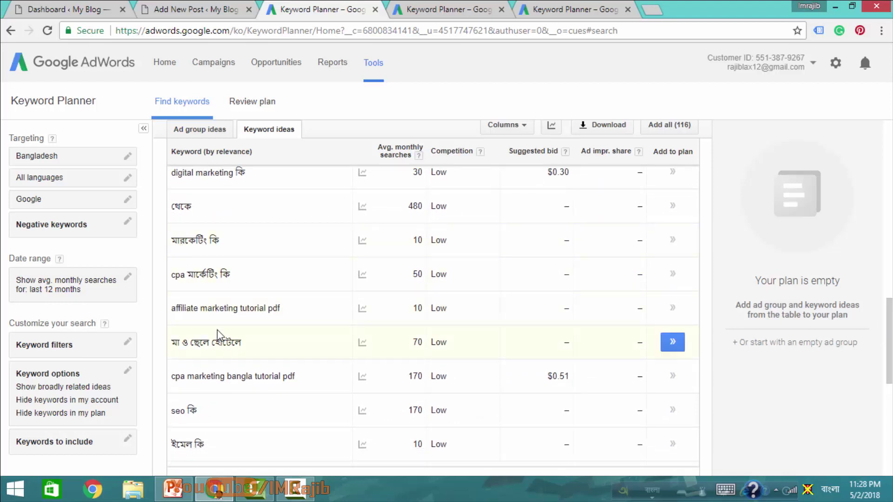
scroll(267, 305, "down", 8)
scroll(266, 300, "down", 1)
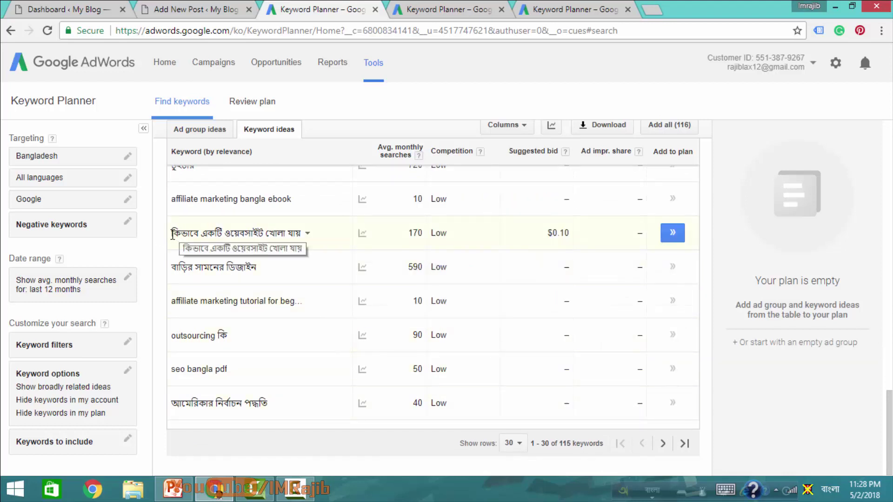
left_click_drag(173, 234, 308, 234)
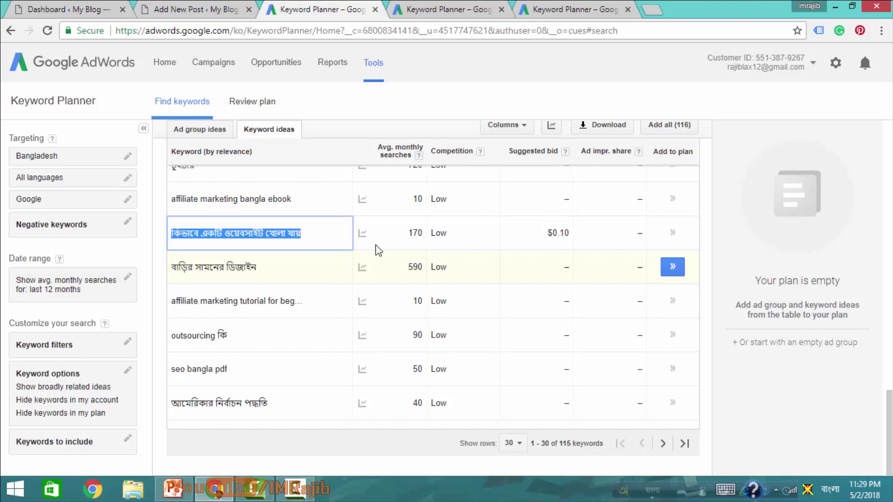
double_click(409, 232)
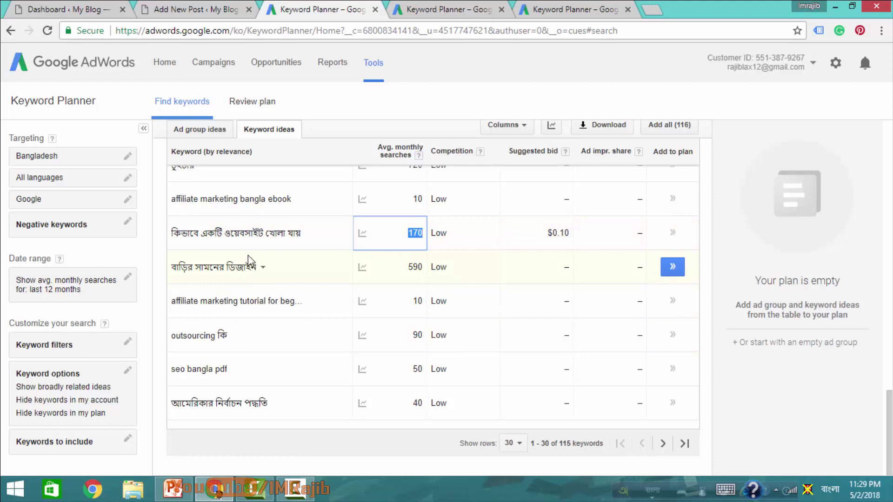
Search Google for the keyword idea "কিভাবে একটি ওয়েবসাইট খোলা যায়" in a new tab.
left_click_drag(173, 231, 299, 235)
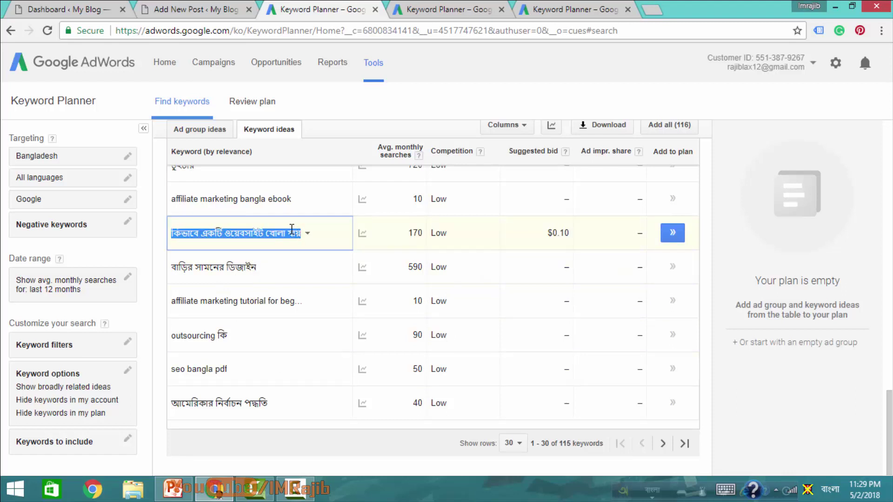
right_click(291, 230)
left_click(355, 255)
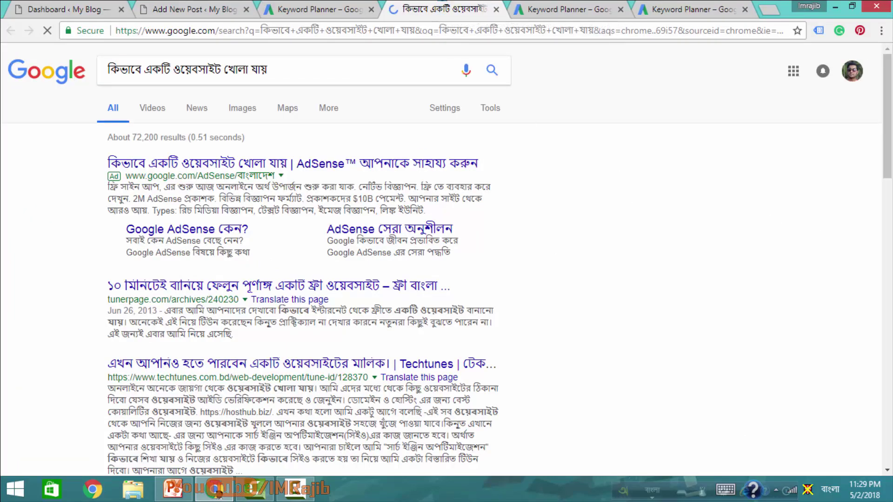
Examine the related searches at the end of the Google results page, then the results above them.
left_click_drag(891, 173, 891, 470)
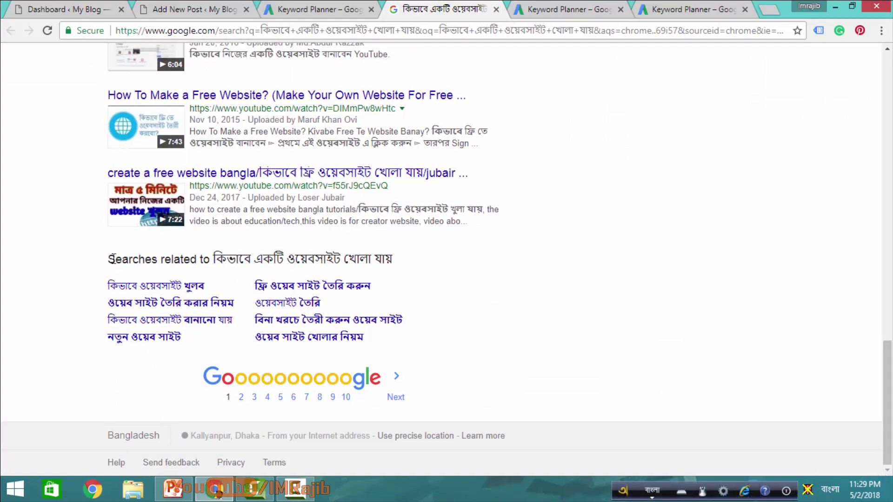
left_click_drag(108, 265, 381, 339)
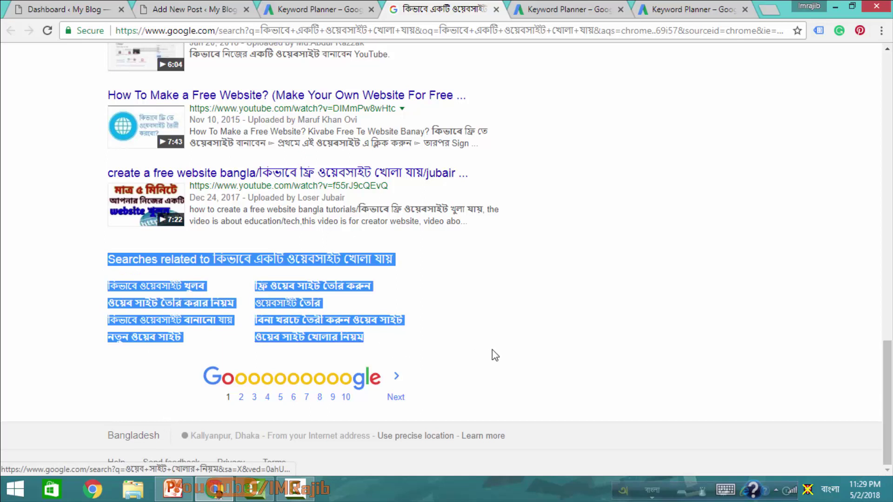
left_click(507, 350)
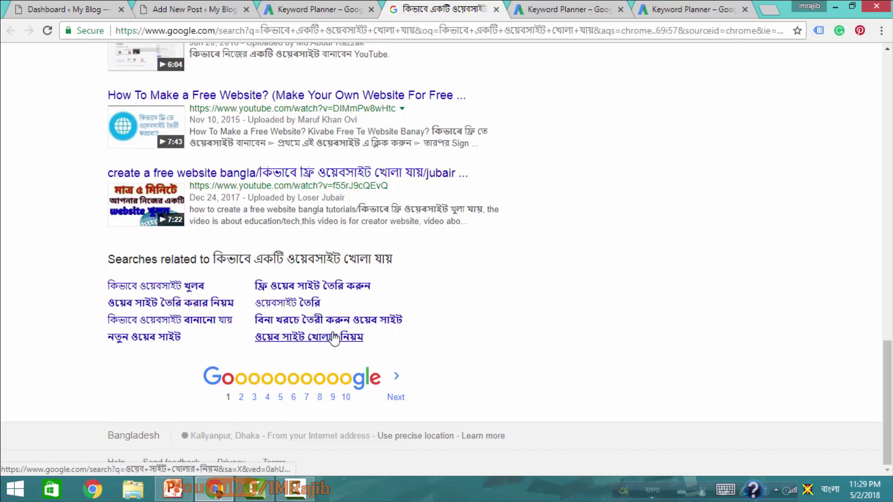
left_click_drag(371, 340, 106, 290)
left_click(155, 369)
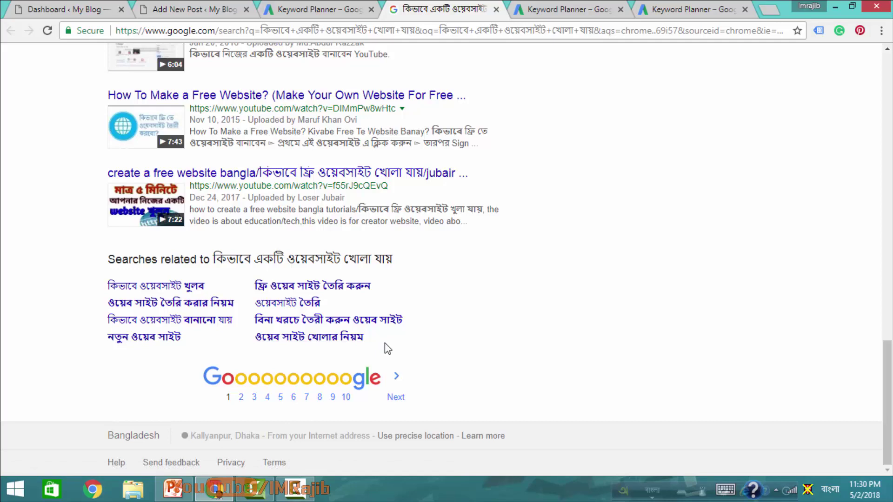
scroll(465, 228, "up", 8)
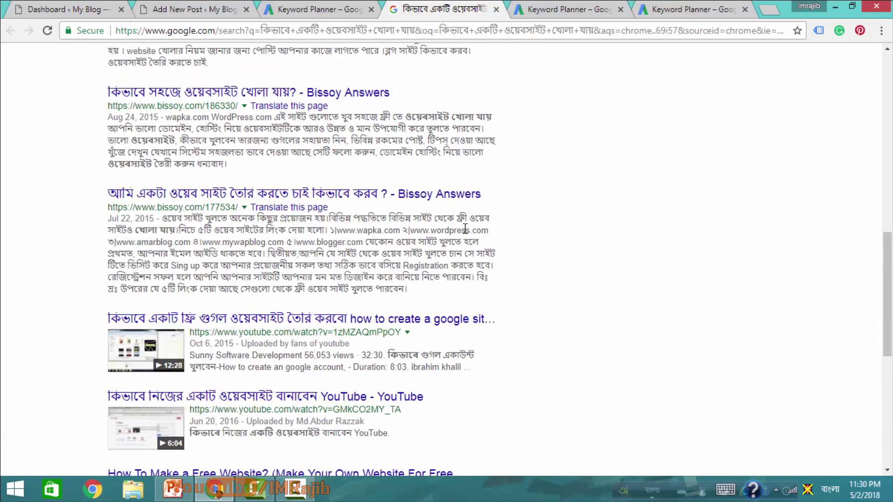
scroll(465, 229, "up", 5)
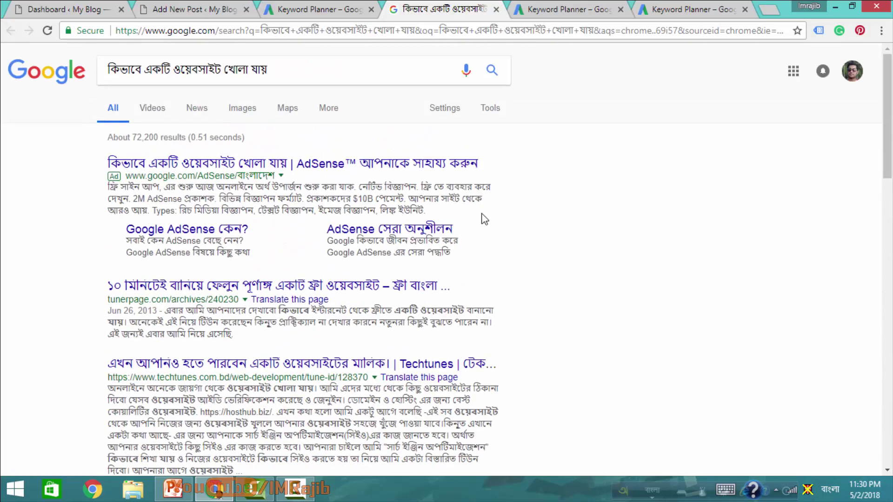
Switch to the Keyword Planner tab for "খবর বাংলাদেশ" and review its keyword ideas and average monthly searches.
left_click(534, 14)
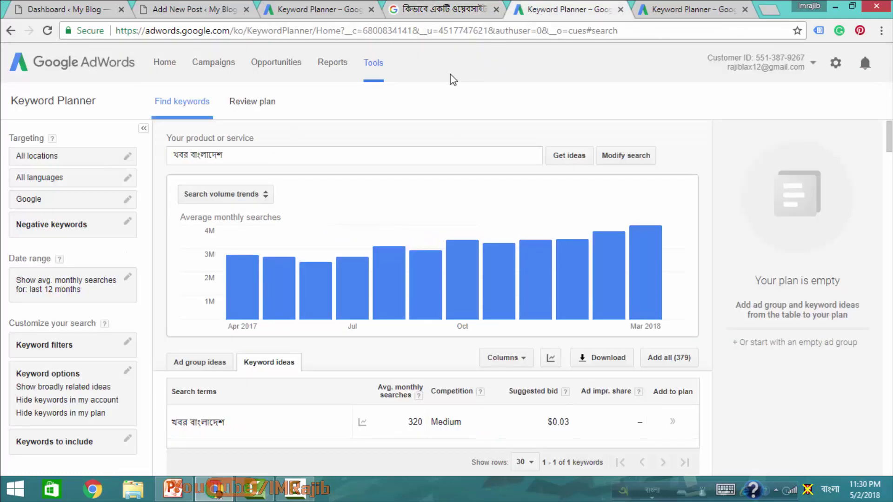
left_click(282, 161)
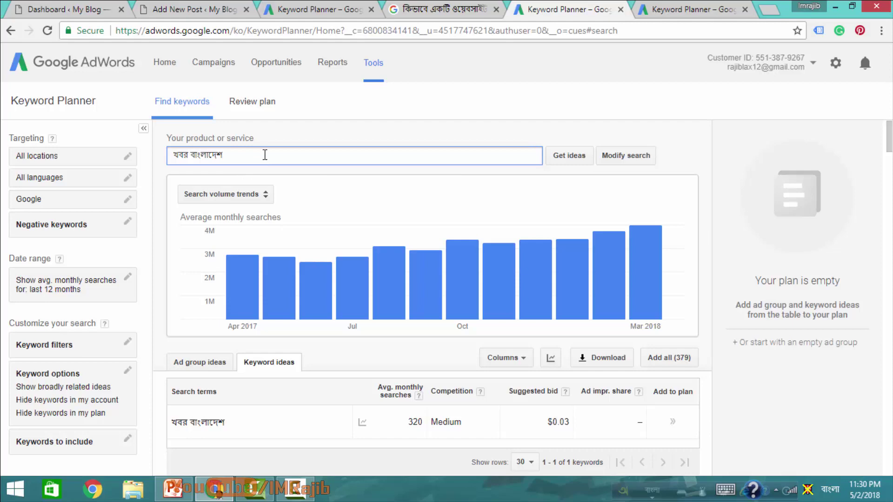
left_click_drag(889, 140, 890, 305)
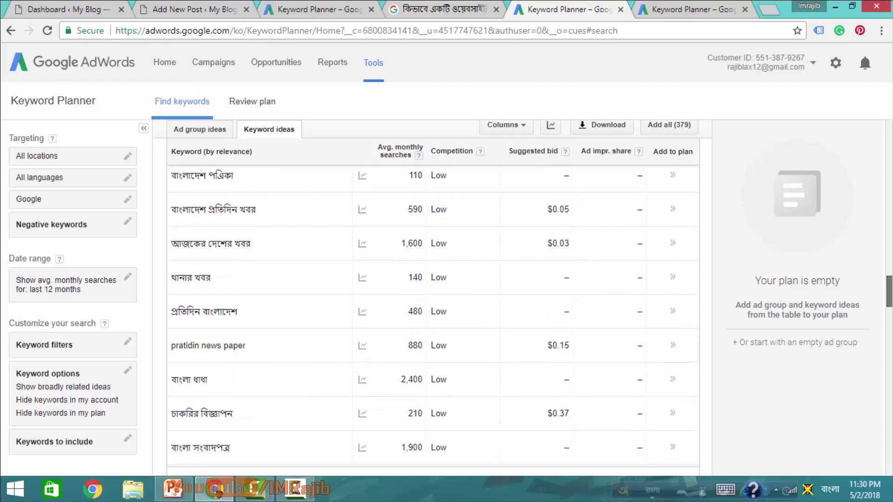
scroll(433, 321, "down", 2)
left_click_drag(888, 314, 888, 379)
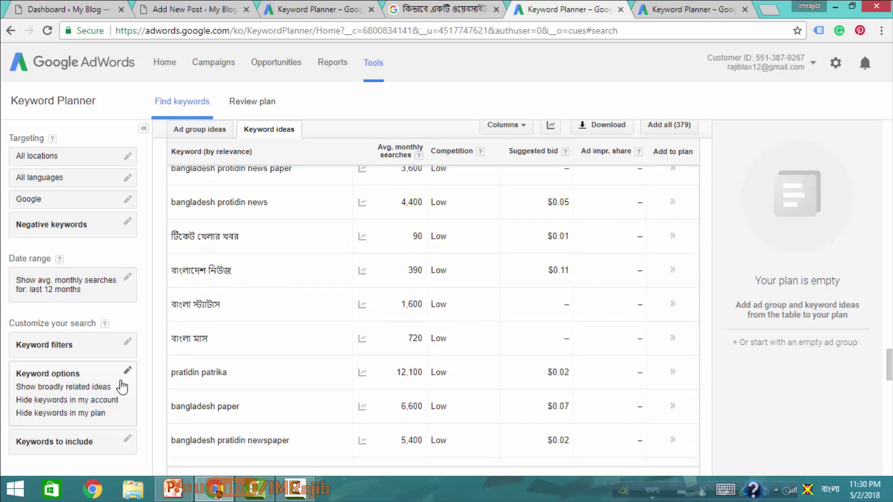
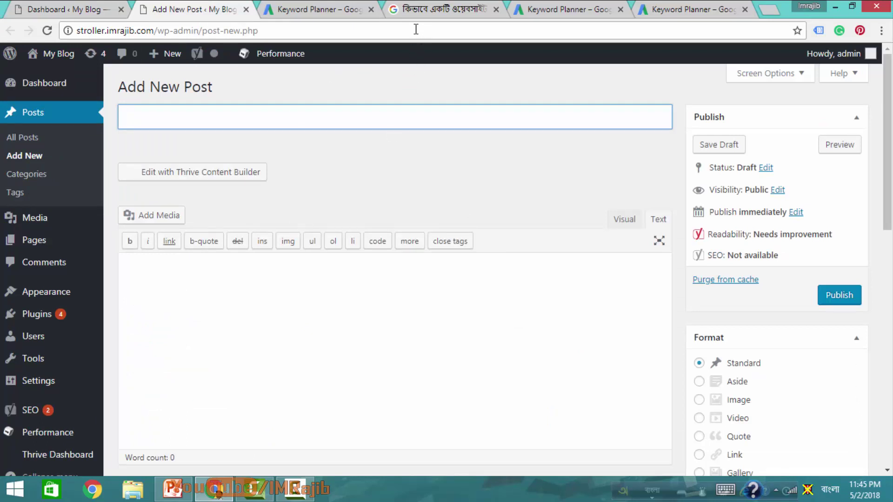
Switch to the Google results tab and copy the search query "কিভাবে একটি ওয়েবসাইট খোলা যায়".
left_click(419, 11)
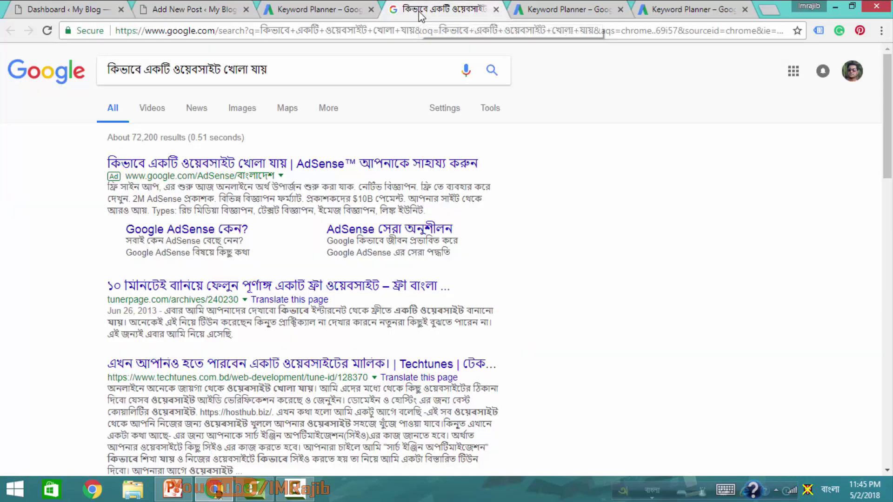
left_click_drag(319, 69, 112, 63)
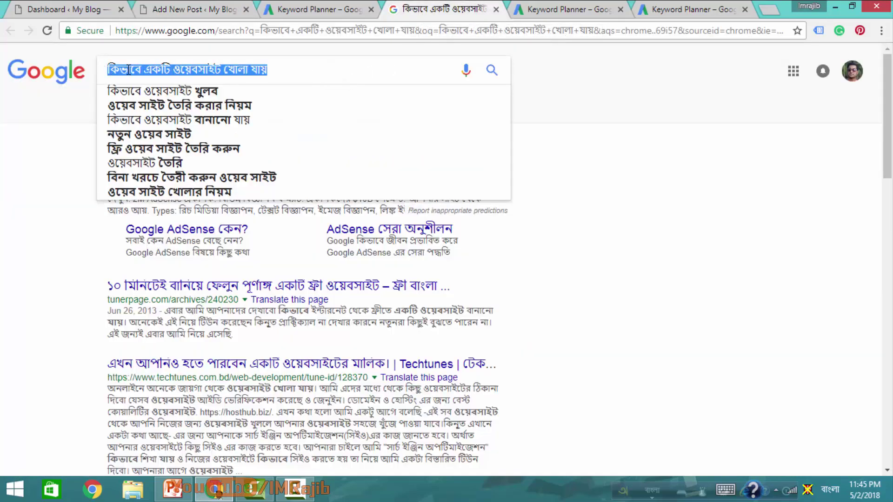
right_click(168, 65)
left_click(201, 91)
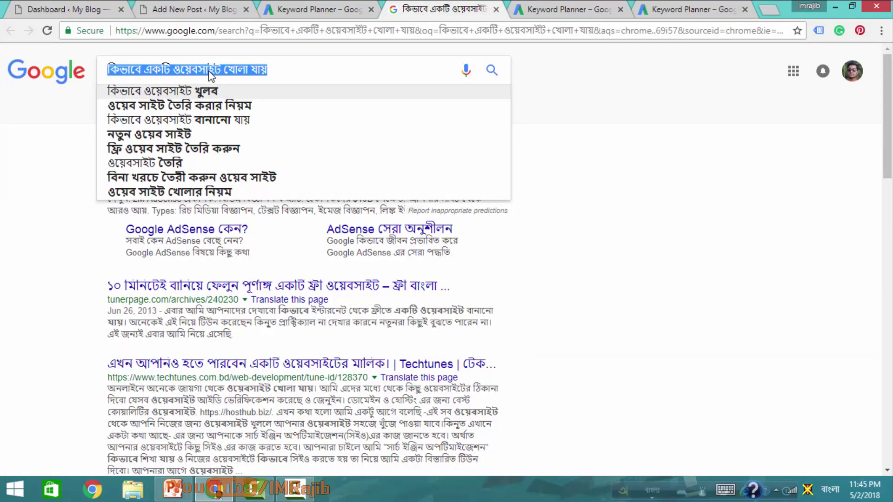
Return to the new WordPress post and paste "কিভাবে একটি ওয়েবসাইট খোলা যায়" as its title.
left_click(180, 8)
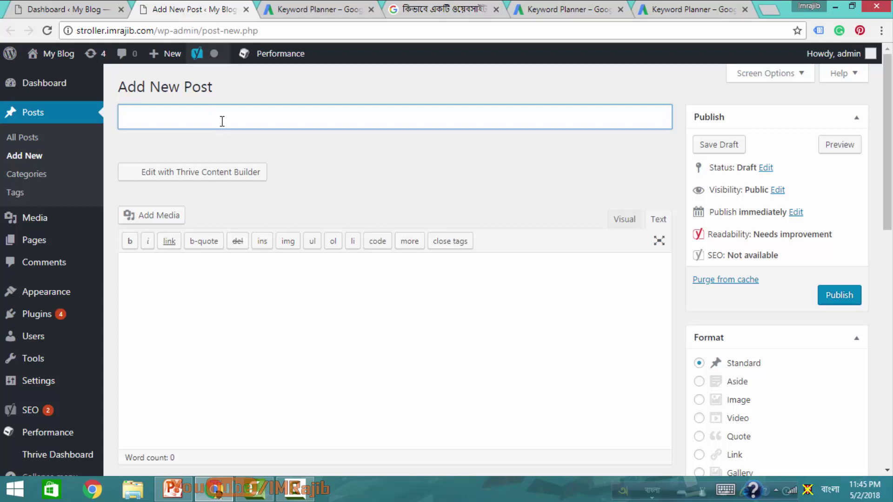
mouse_move(197, 53)
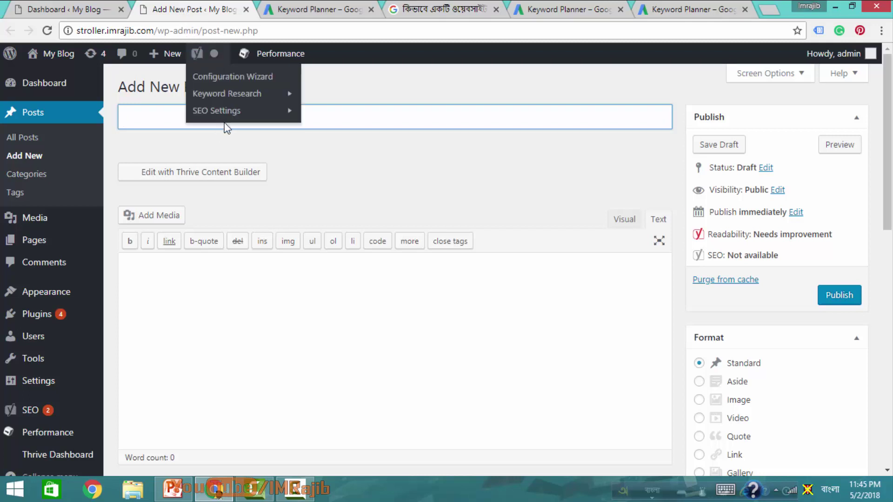
right_click(165, 121)
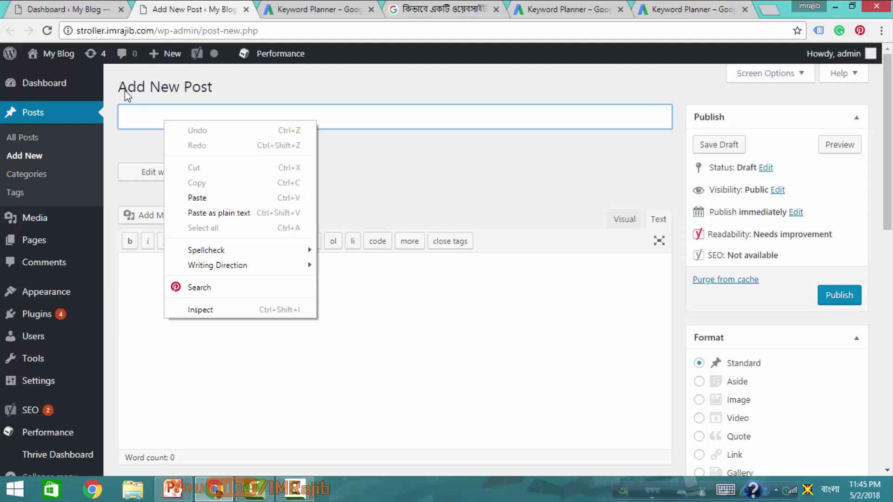
left_click(126, 118)
right_click(128, 112)
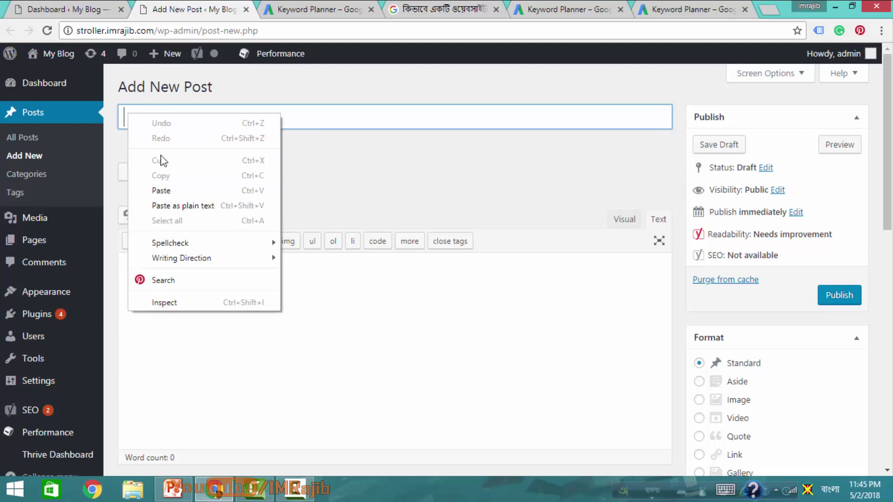
left_click(167, 191)
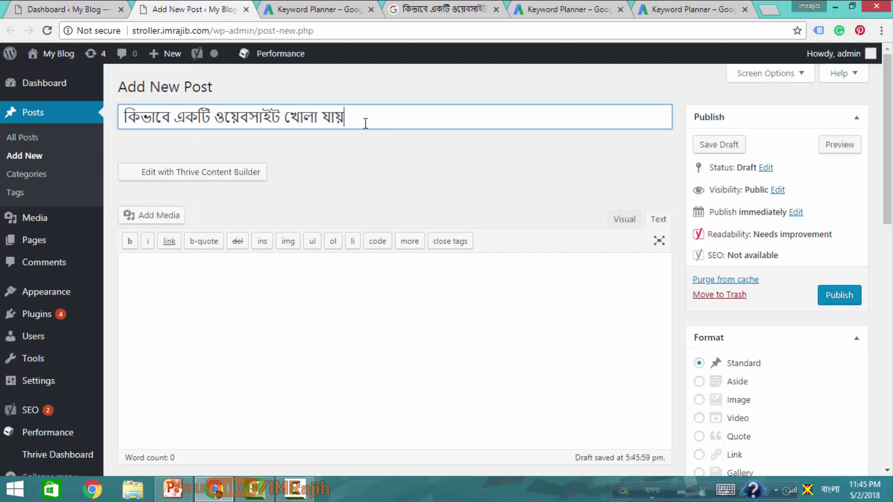
left_click(377, 163)
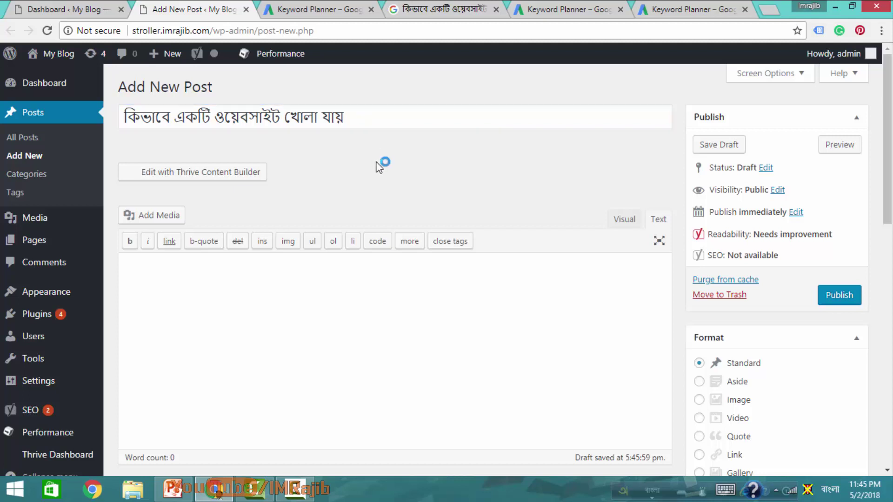
left_click(392, 119)
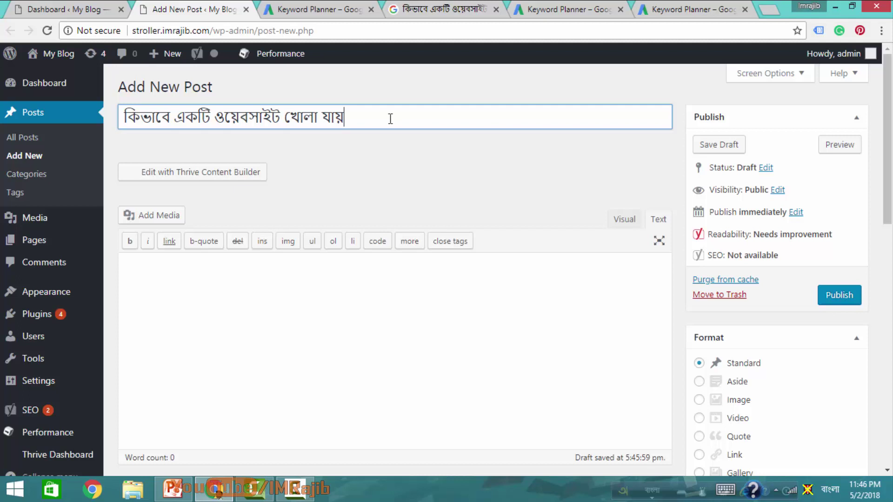
left_click_drag(338, 119, 91, 119)
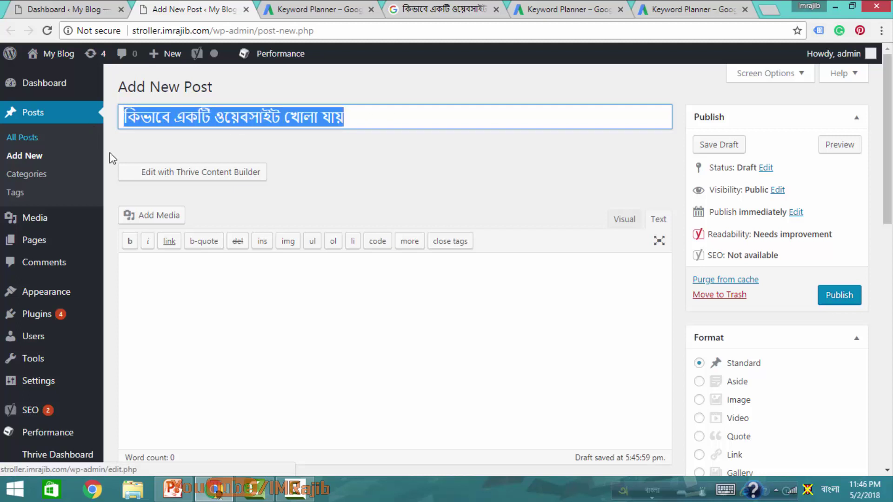
left_click(313, 152)
left_click(300, 332)
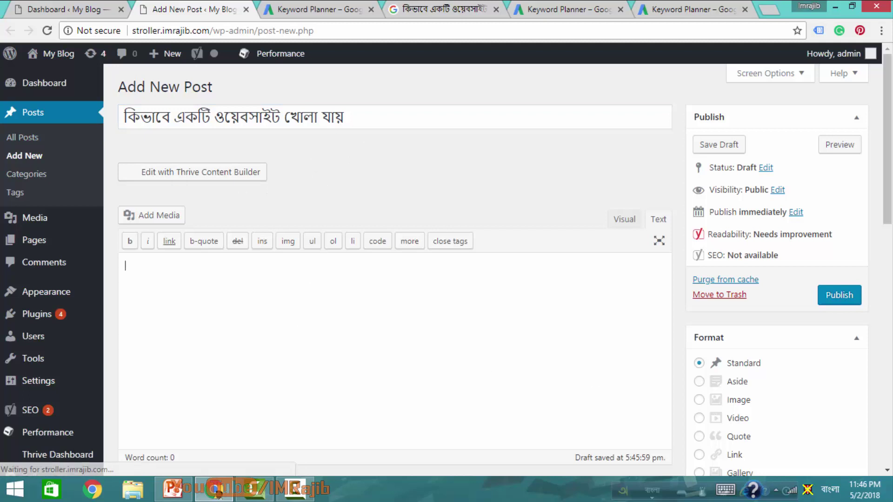
Look over the post editor down to Yoast SEO and check its readability analysis, then its focus keyword section.
left_click_drag(891, 183, 891, 238)
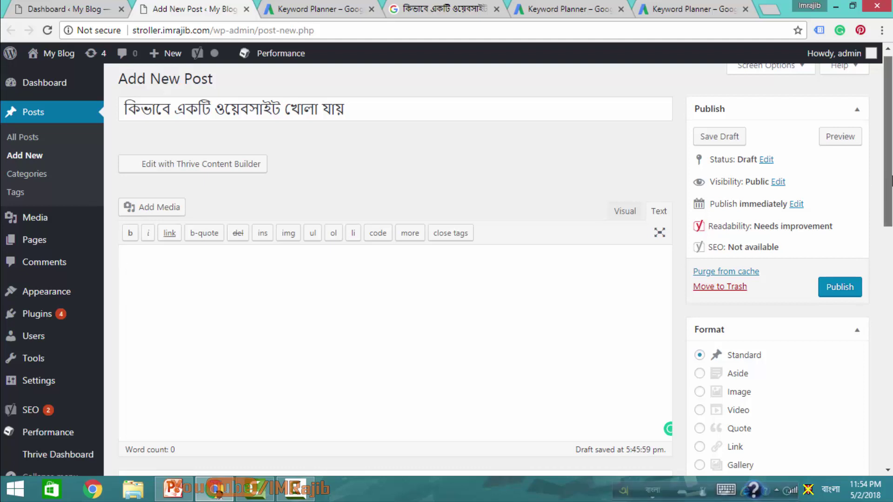
key("Tab")
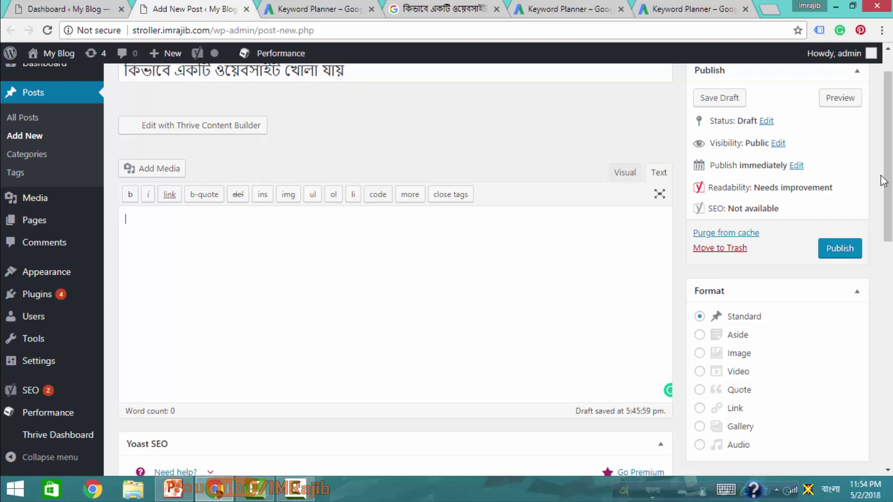
scroll(887, 177, "down", 1)
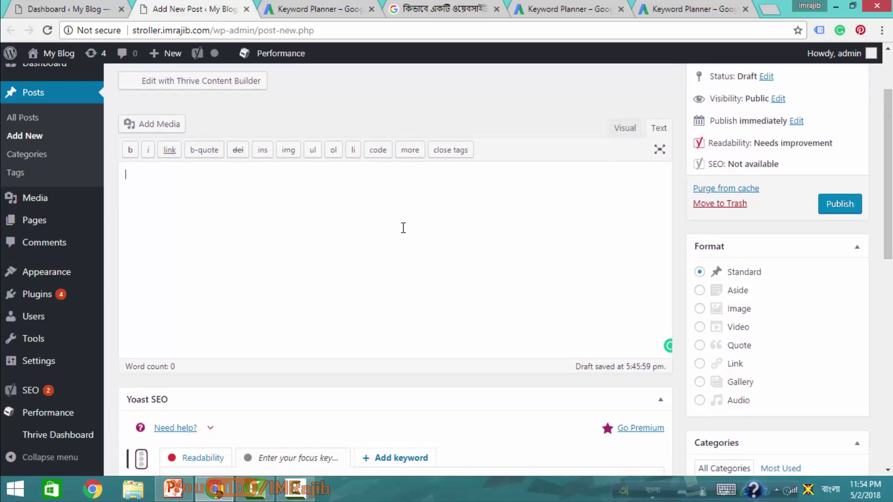
left_click(506, 223)
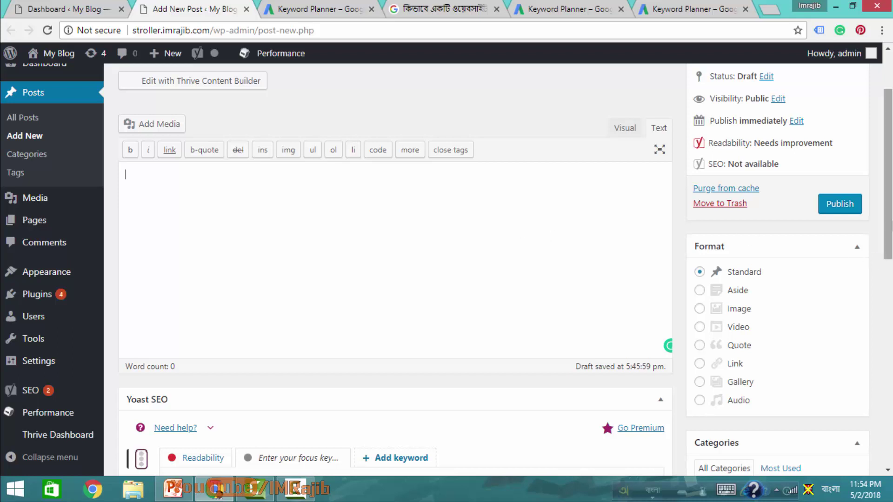
scroll(506, 223, "down", 2)
scroll(507, 223, "down", 2)
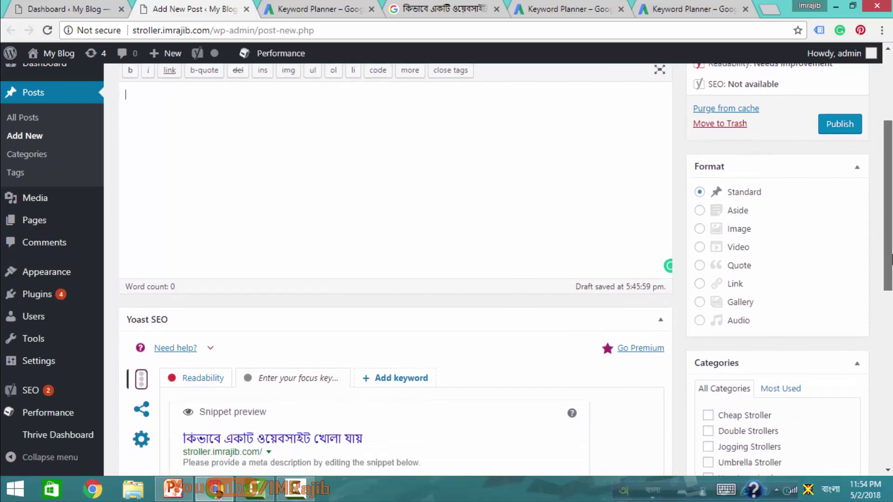
scroll(507, 223, "up", 2)
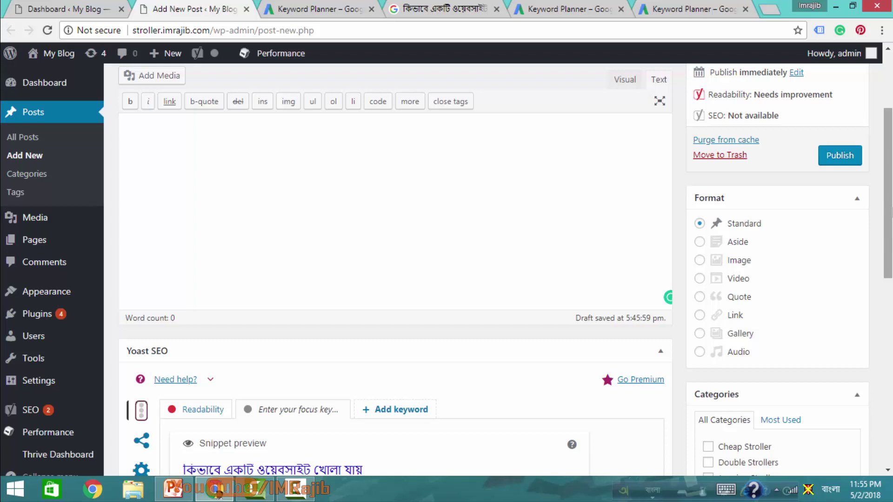
left_click_drag(889, 209, 883, 310)
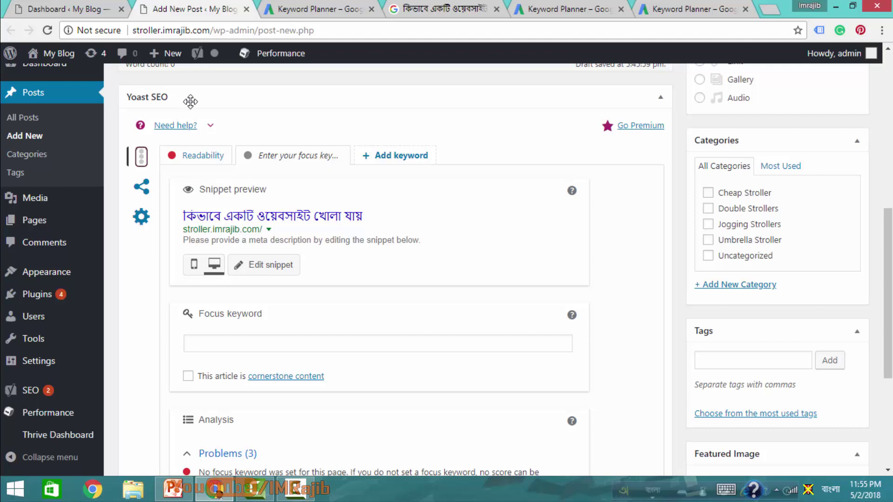
left_click(199, 163)
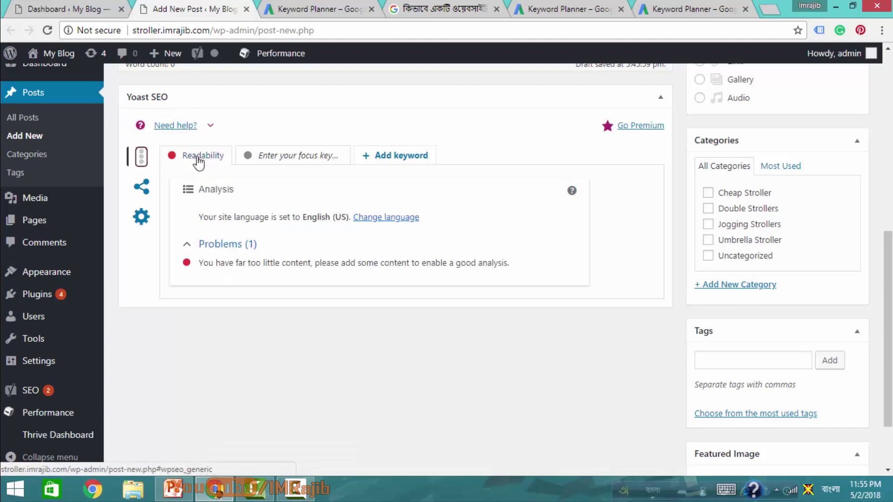
left_click(259, 159)
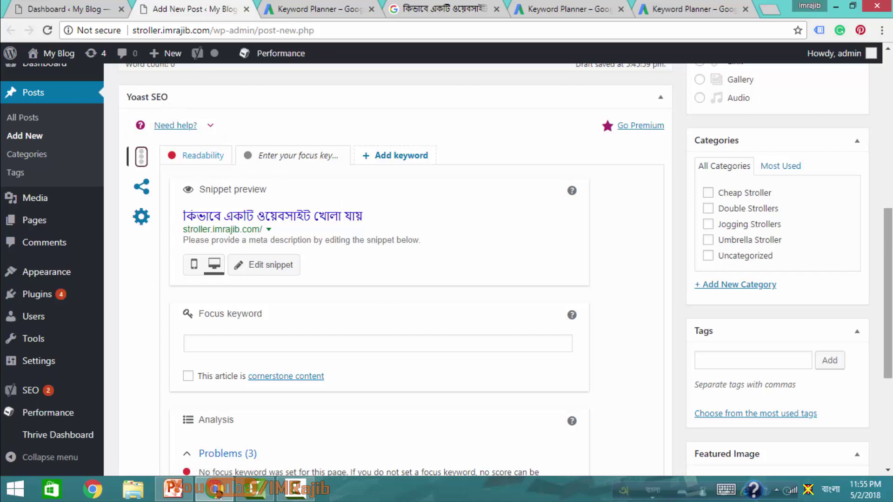
Open the Yoast snippet for editing, exposing its SEO title, slug and meta description fields.
mouse_move(888, 305)
left_mouse_down()
mouse_move(889, 235)
mouse_move(888, 307)
left_mouse_up()
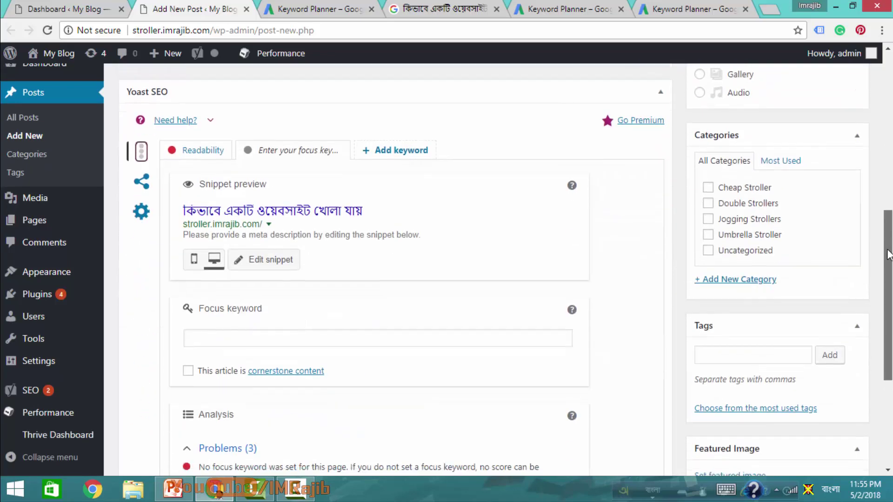
left_click(272, 260)
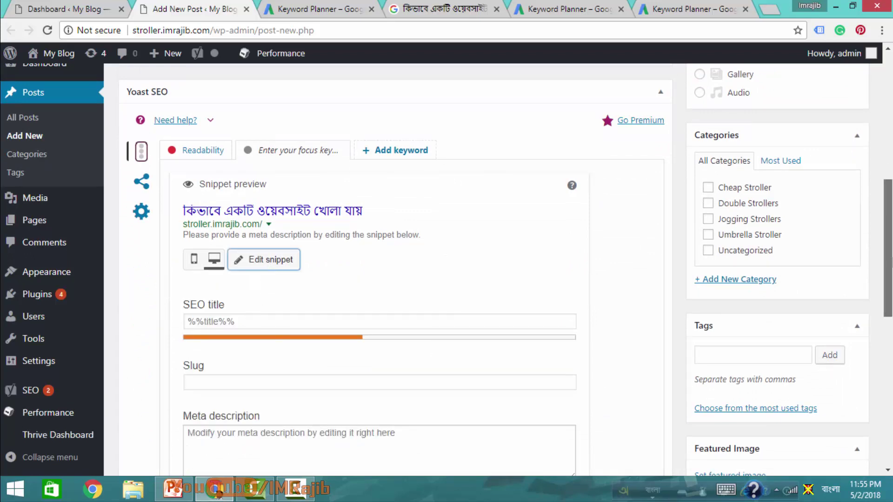
scroll(305, 186, "down", 2)
left_click(217, 175)
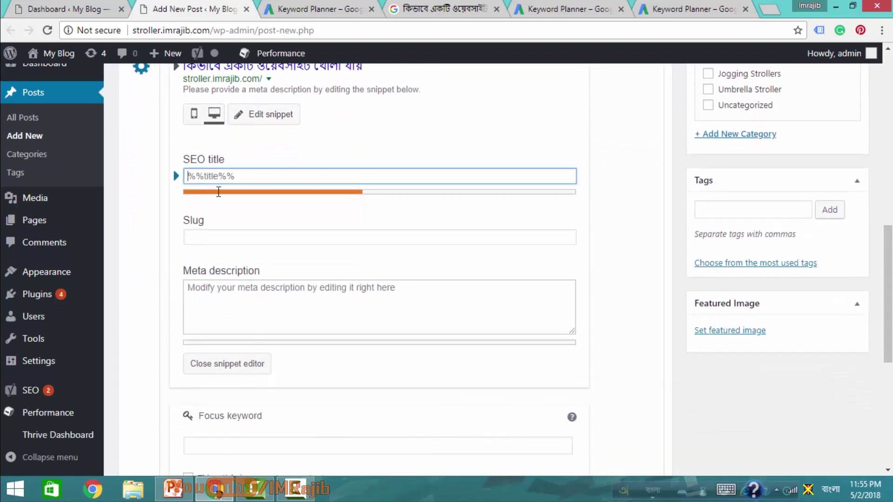
left_click(217, 295)
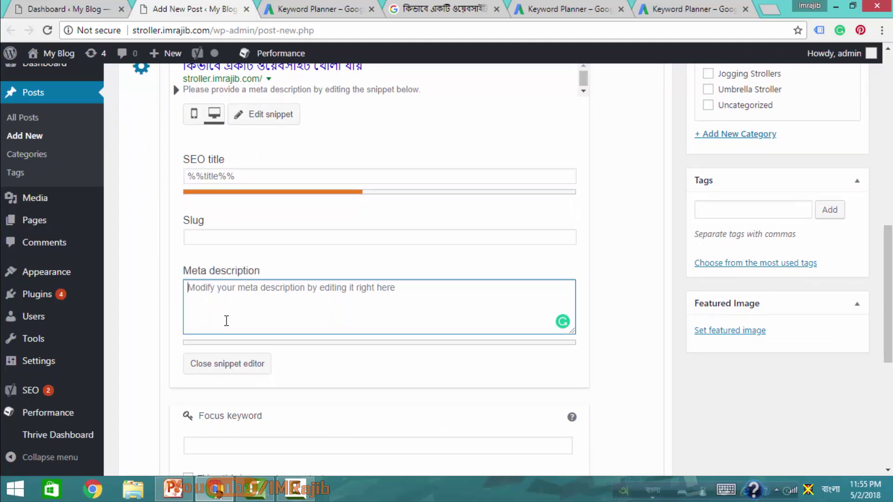
Set the Yoast focus keyword to the copied phrase "কিভাবে একটি ওয়েবসাইট খোলা যায়".
left_click(310, 459)
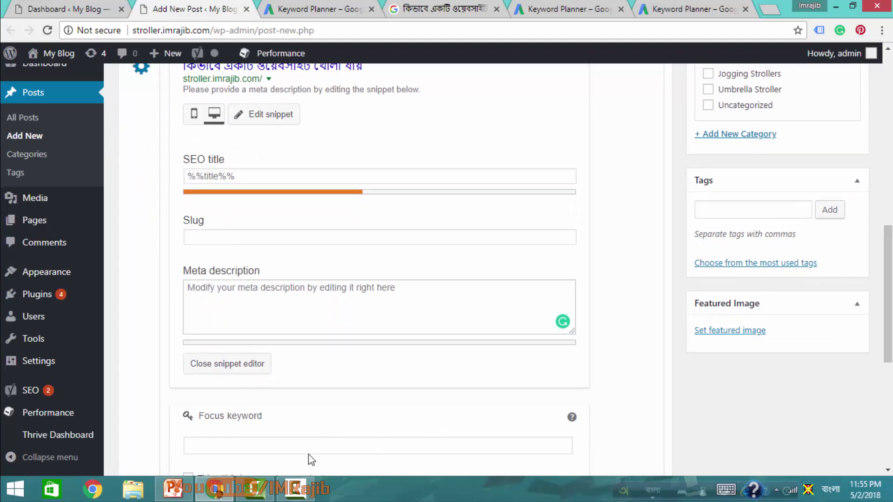
left_click(310, 448)
right_click(311, 446)
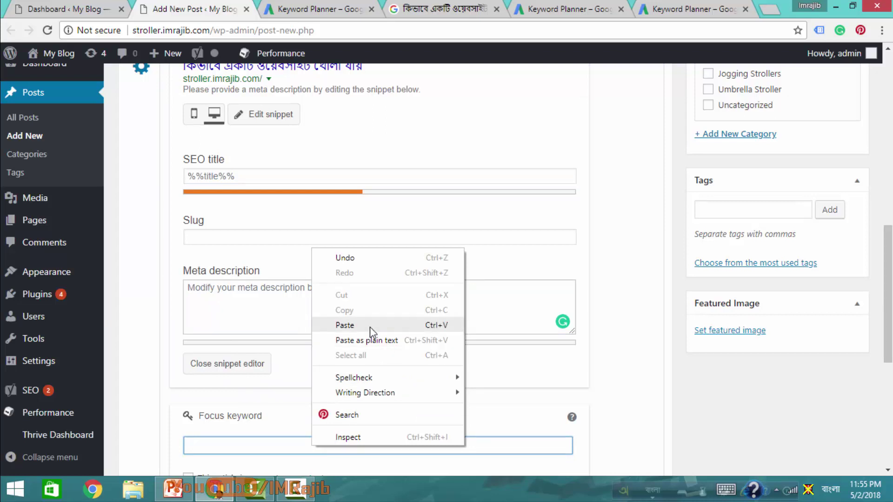
left_click(369, 326)
Set the snippet's SEO title to the copied phrase "কিভাবে একটি ওয়েবসাইট খোলা যায়".
left_click(238, 177)
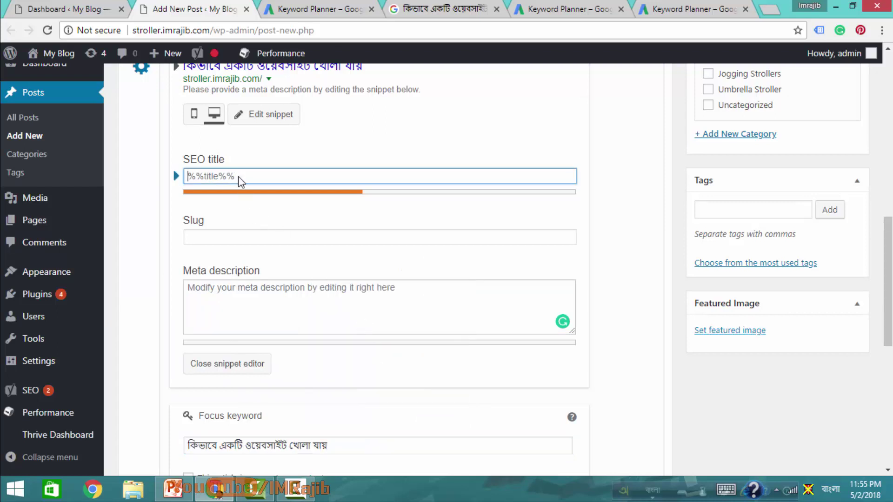
right_click(238, 177)
left_click(261, 309)
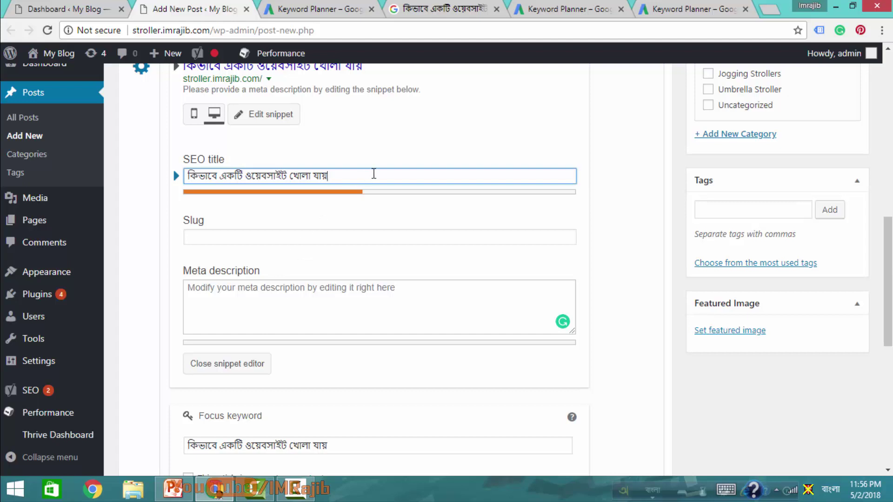
Extend the SEO title after the keyword with "ফ্রিতে - বিনা খরচে তৈরী করুন ওয়েব সাইট".
left_click_drag(373, 173, 198, 170)
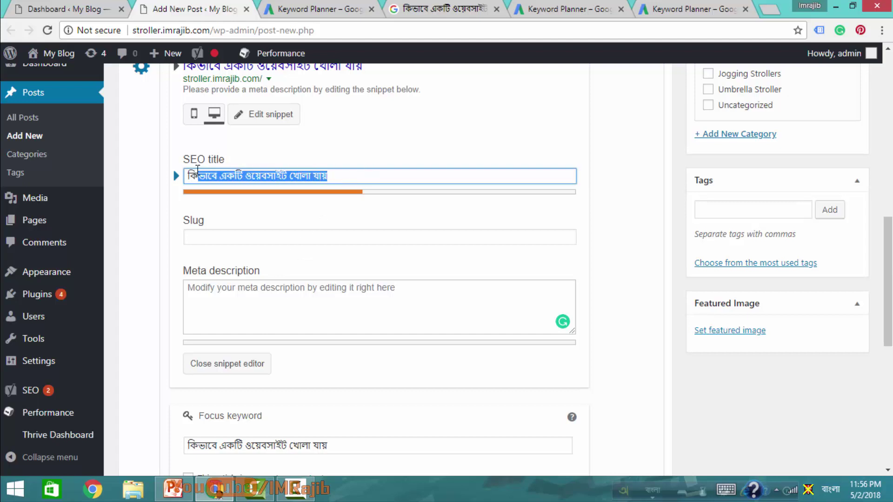
left_click(224, 303)
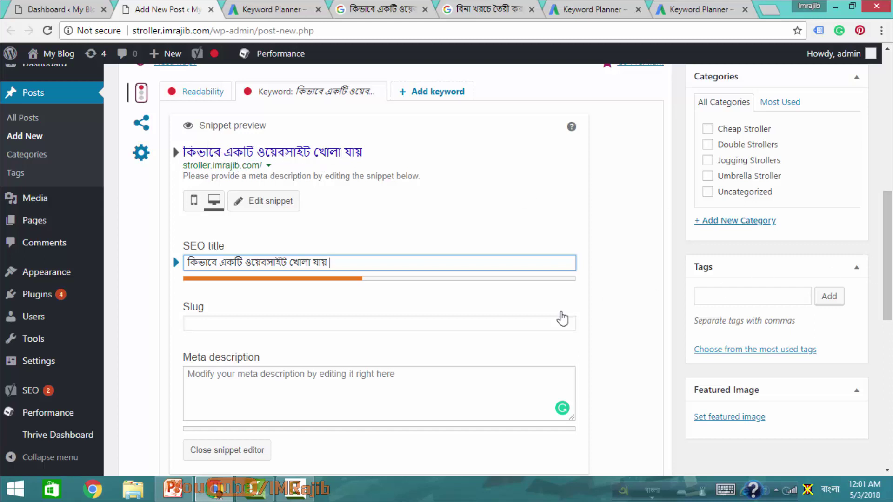
right_click(355, 262)
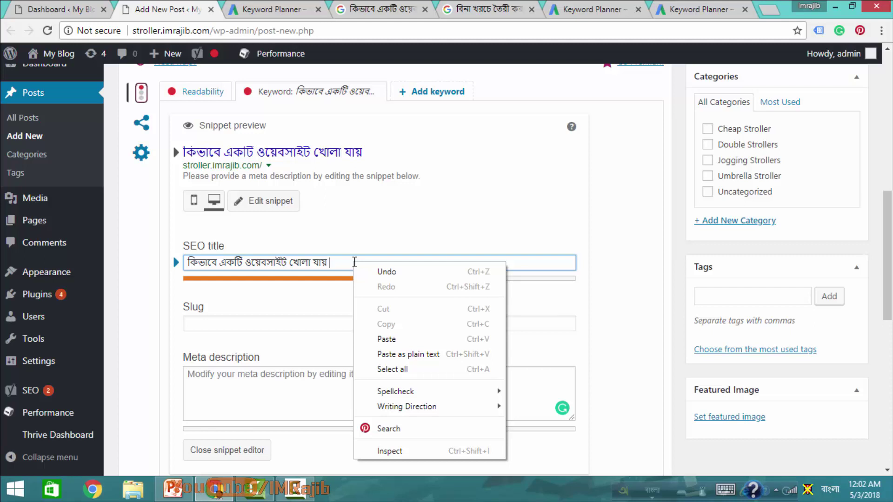
left_click(387, 339)
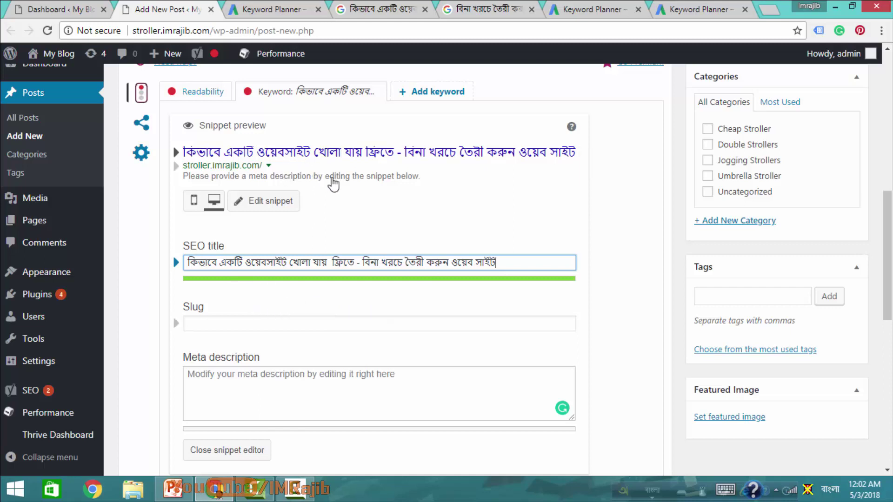
Review the SEO title part by part: the focus keyword, the word "ফ্রিতে" and the phrase after the dash.
left_click_drag(329, 263, 177, 263)
left_click(338, 264)
left_click_drag(338, 263, 353, 265)
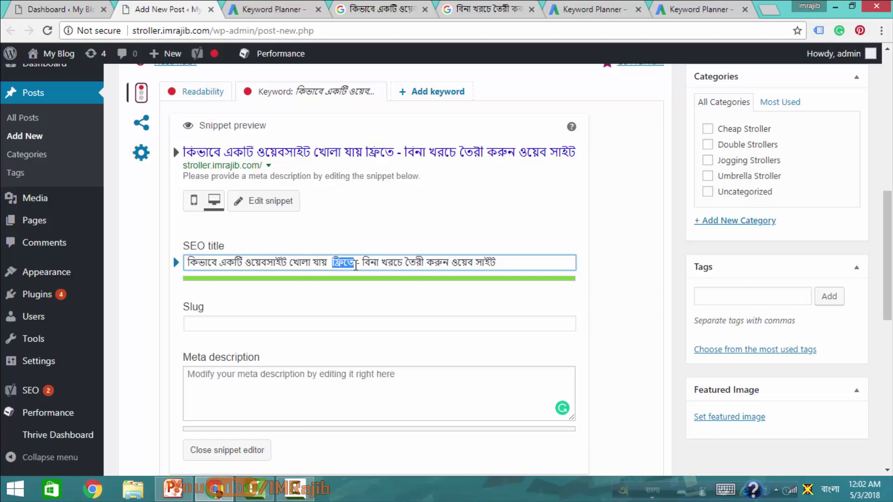
left_click(364, 263)
left_click_drag(364, 263, 494, 261)
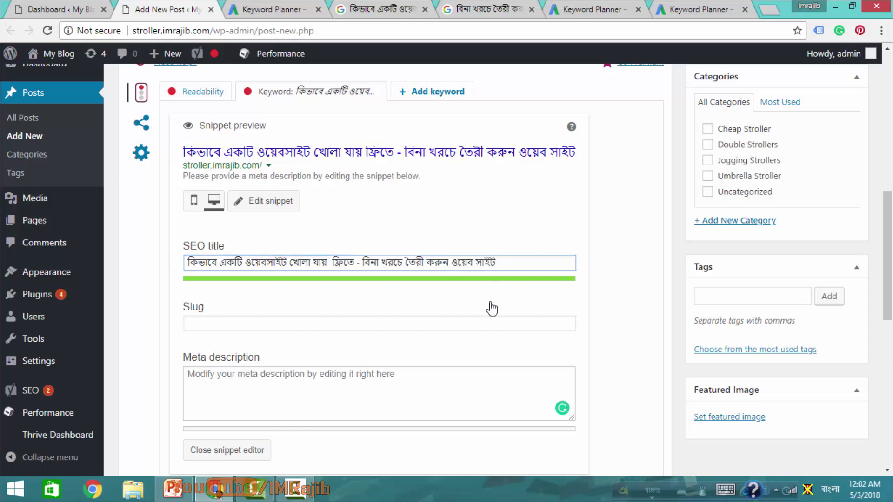
Try a few extra characters at the end of the SEO title to test its length limit, and remove them.
key("Tab")
left_click(523, 263)
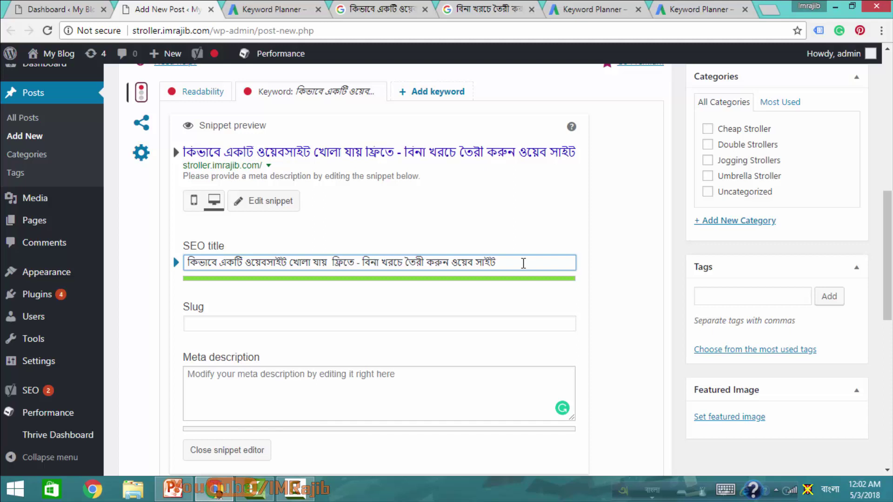
scroll(800, 223, "down", 1)
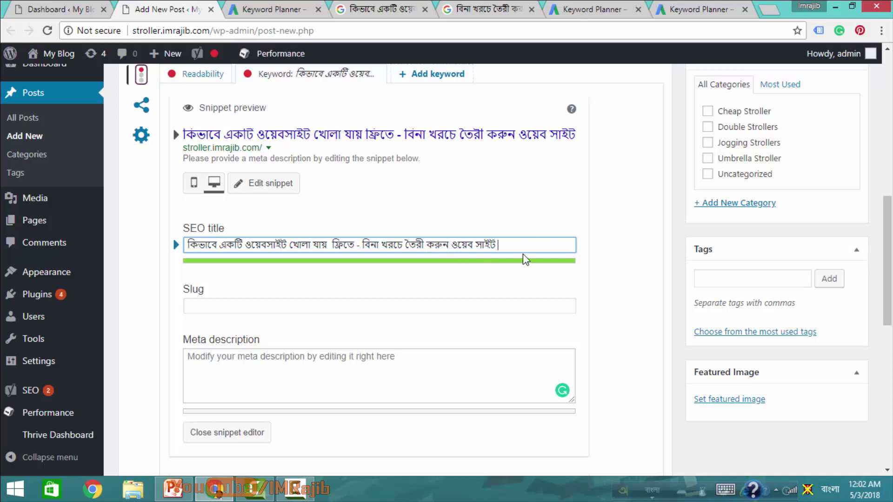
type("jhuh")
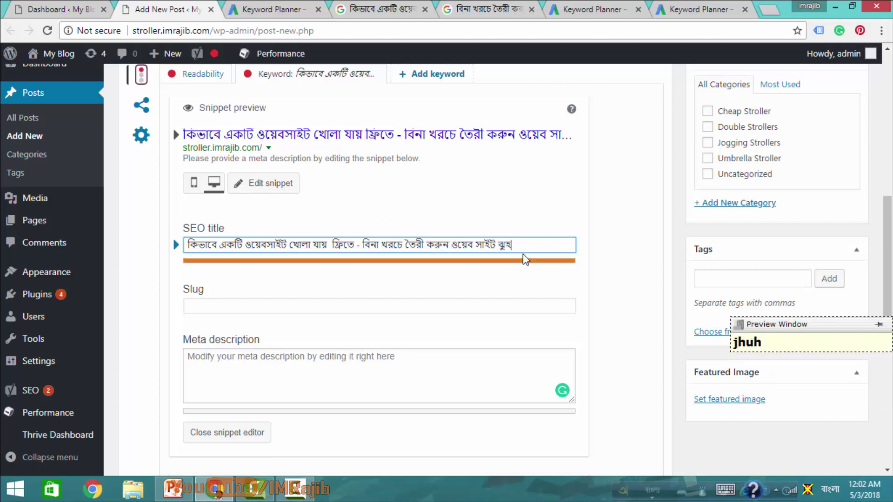
key("BackSpace")
key("BackSpace")
key("BackSpace")
key("BackSpace")
key("BackSpace")
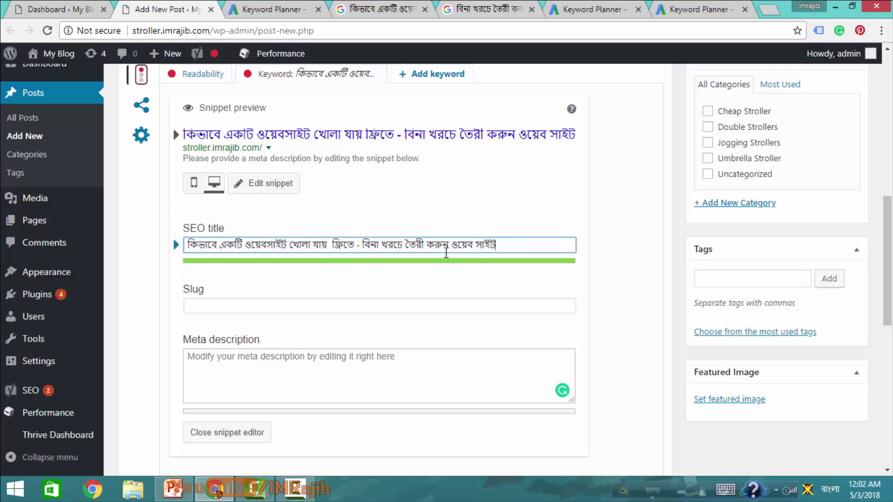
Paste the copied phrase "ফ্রিতে - বিনা খরচে তৈরী করুন ওয়েব সাইট" into the meta description.
left_click_drag(891, 269, 892, 296)
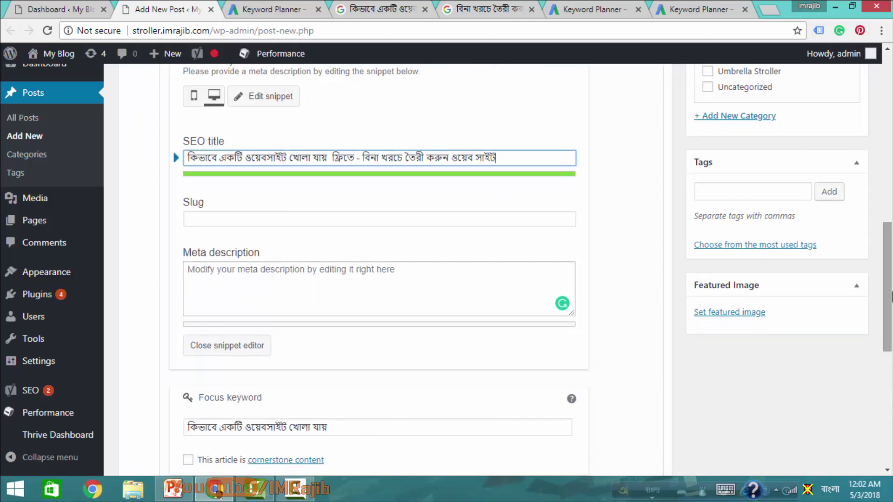
left_click(413, 287)
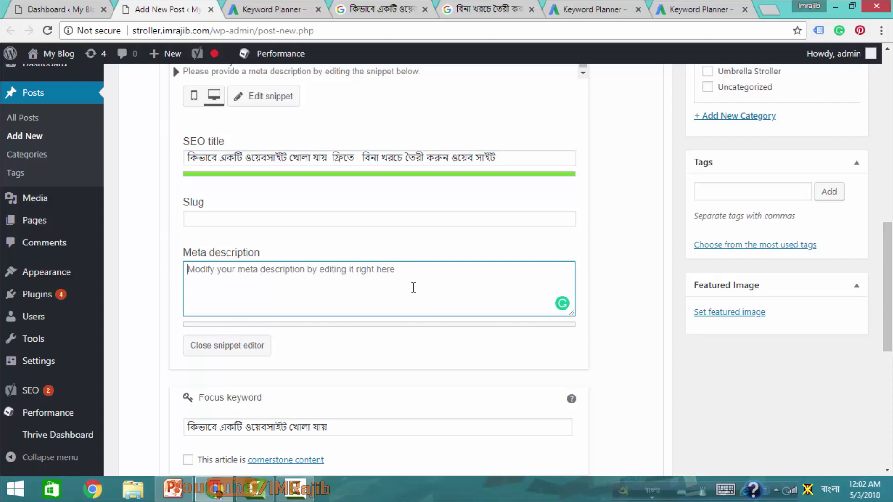
right_click(412, 288)
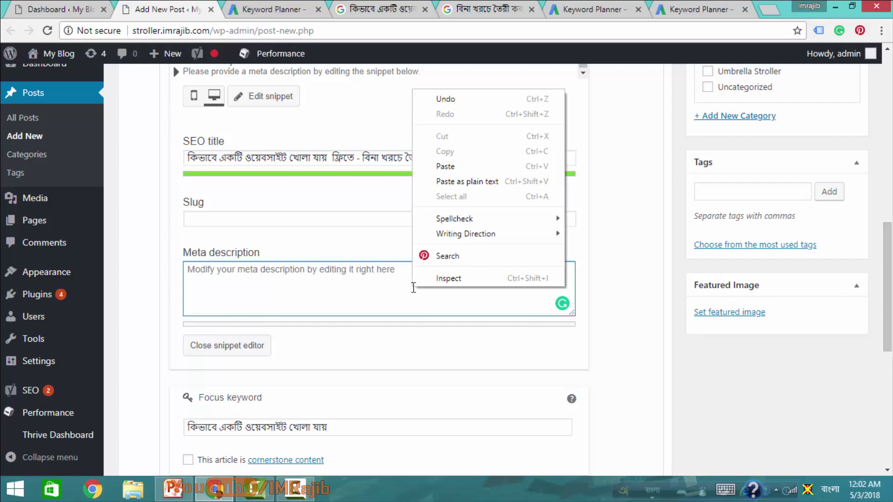
left_click(440, 168)
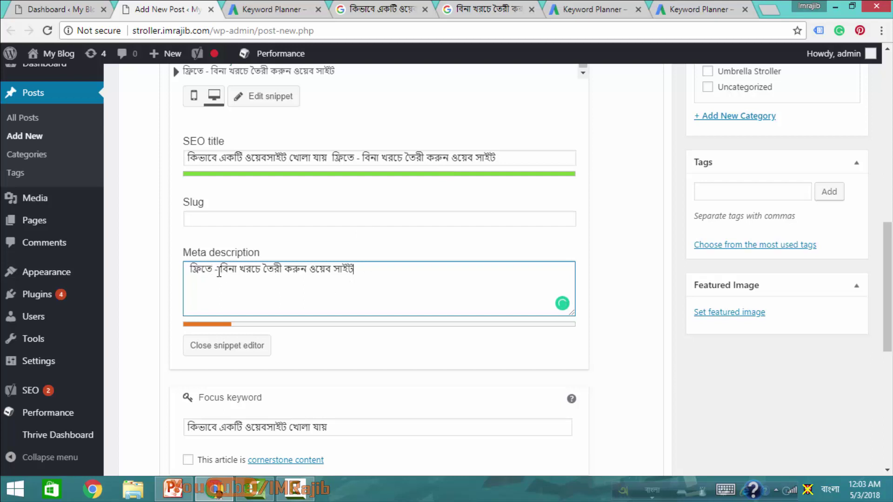
Replace the meta description with the full SEO title "কিভাবে একটি ওয়েবসাইট খোলা যায় ফ্রিতে - বিনা খরচে তৈরী করুন ওয়েব সাইট".
left_click(237, 160)
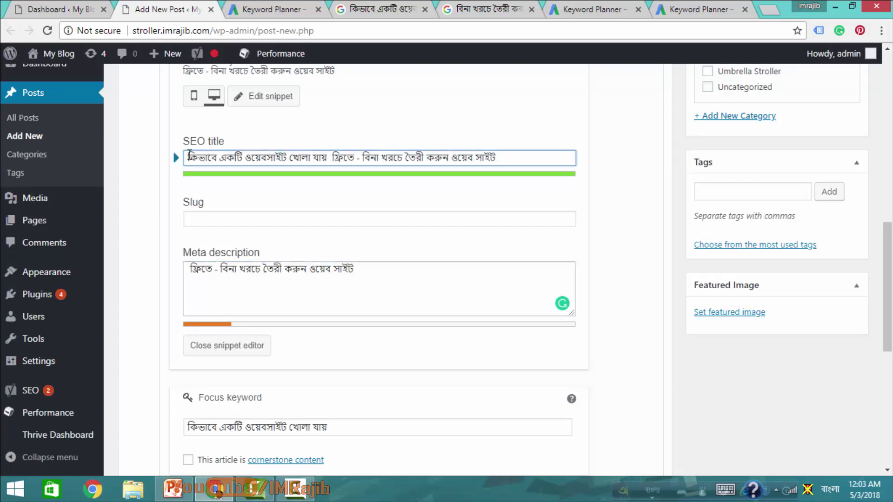
left_click_drag(188, 158, 494, 160)
right_click(468, 161)
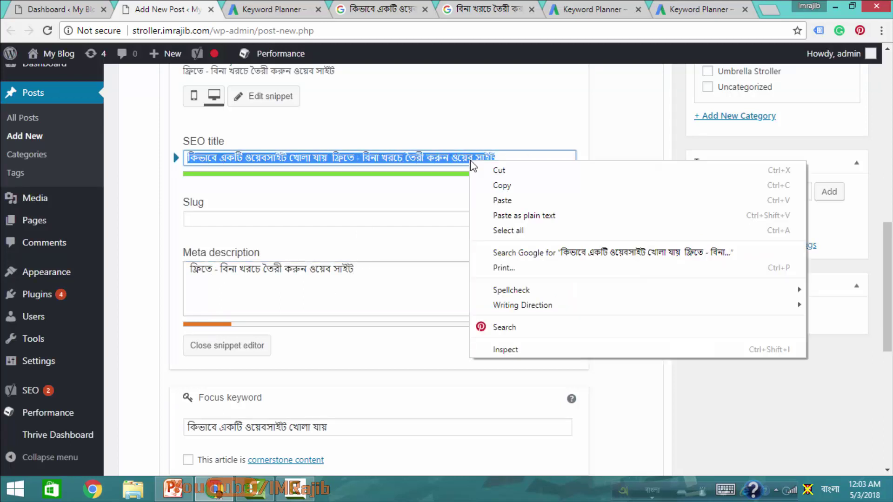
left_click(502, 185)
triple_click(307, 267)
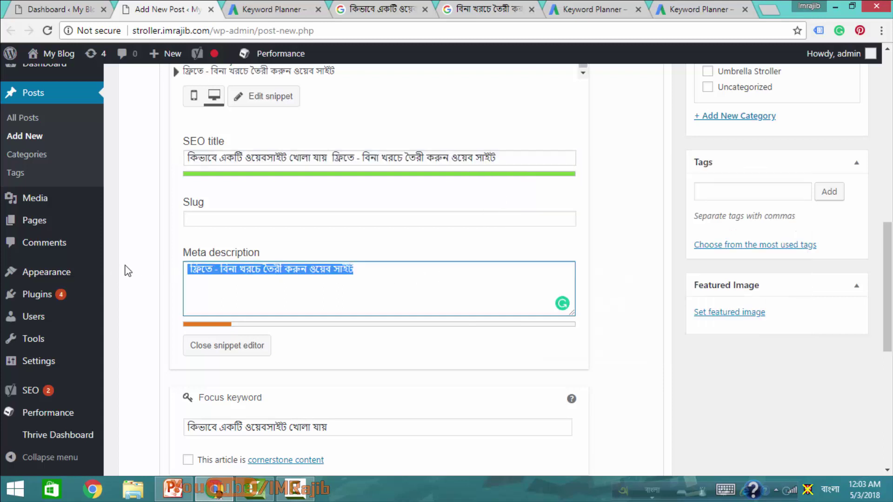
right_click(216, 271)
left_click(249, 312)
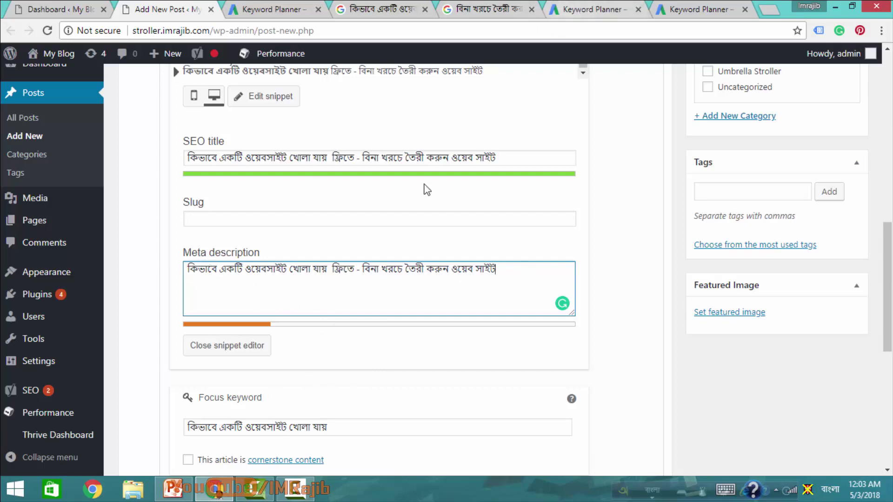
Examine how titles and descriptions appear in the Google results for "বিনা খরচে তৈরী করুন ওয়েব সাইট".
left_click(492, 13)
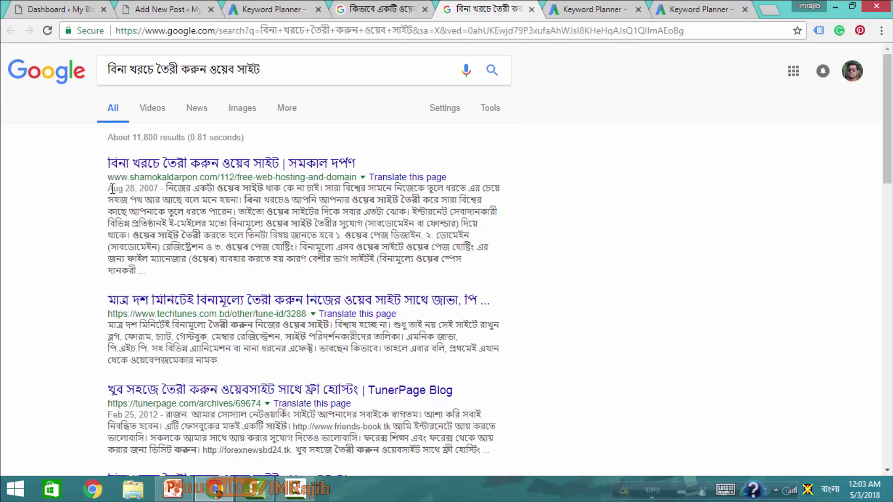
left_click_drag(108, 188, 172, 274)
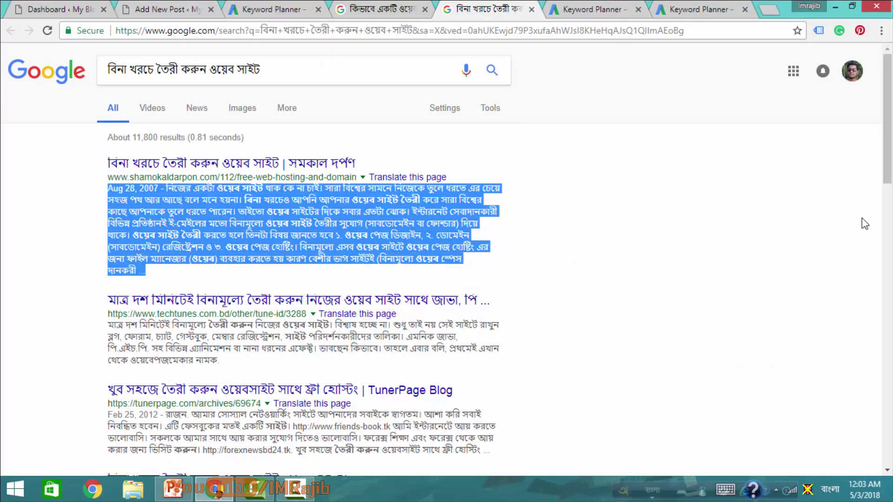
left_click_drag(889, 146, 891, 192)
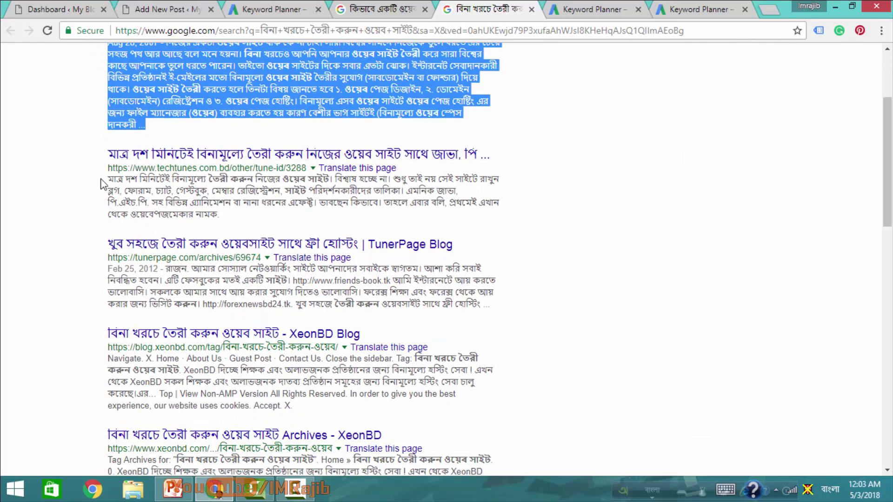
left_click_drag(110, 185, 218, 216)
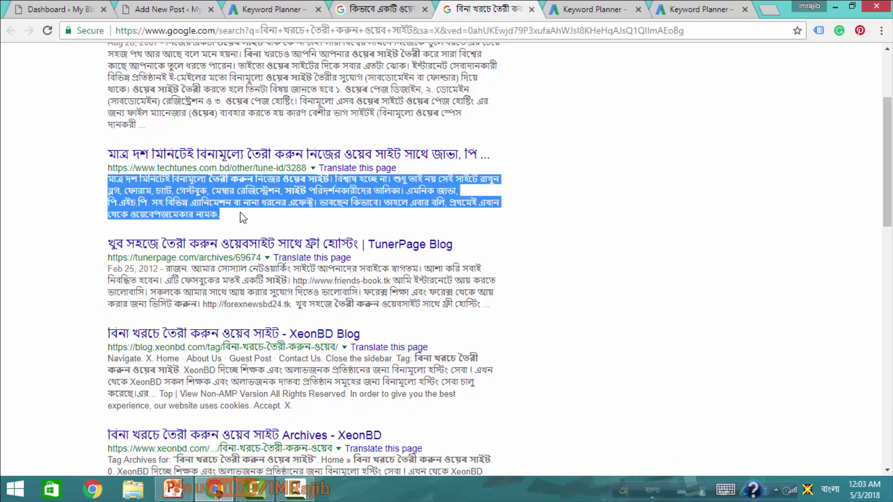
left_click(220, 217)
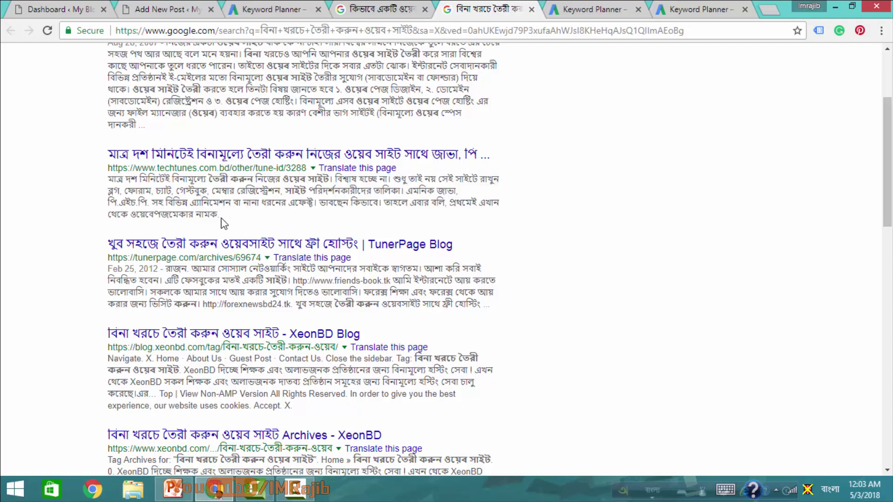
left_click_drag(112, 153, 489, 153)
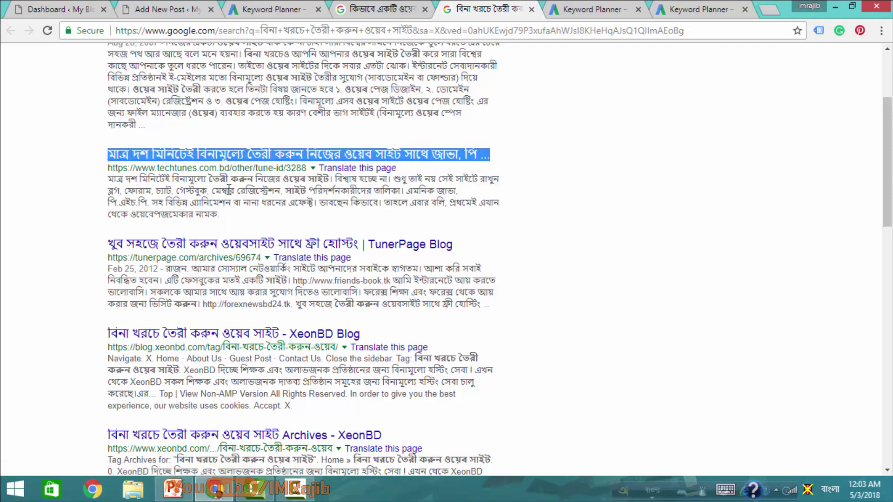
left_click_drag(111, 177, 258, 223)
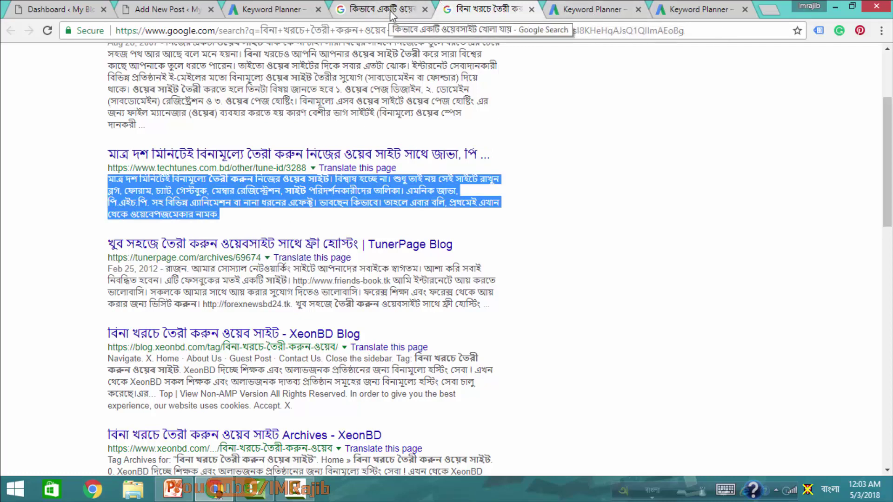
Return to the new post and review its meta description and focus keyword.
left_click(160, 10)
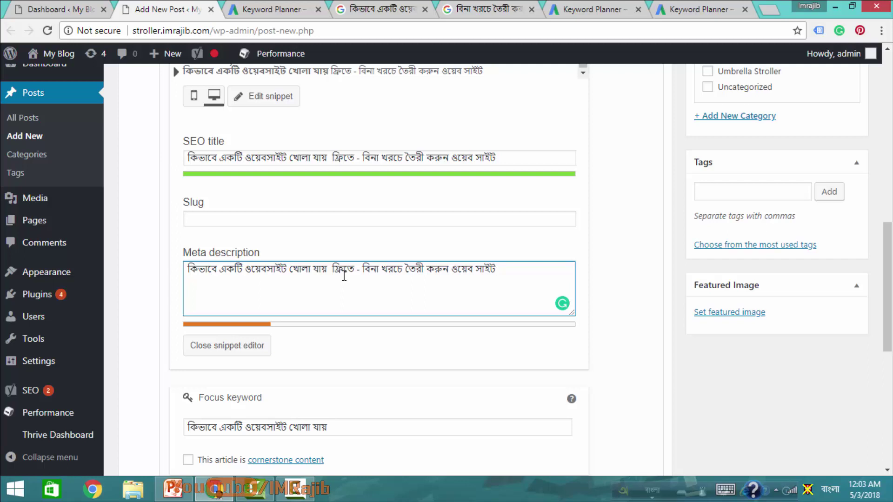
left_click_drag(188, 269, 266, 270)
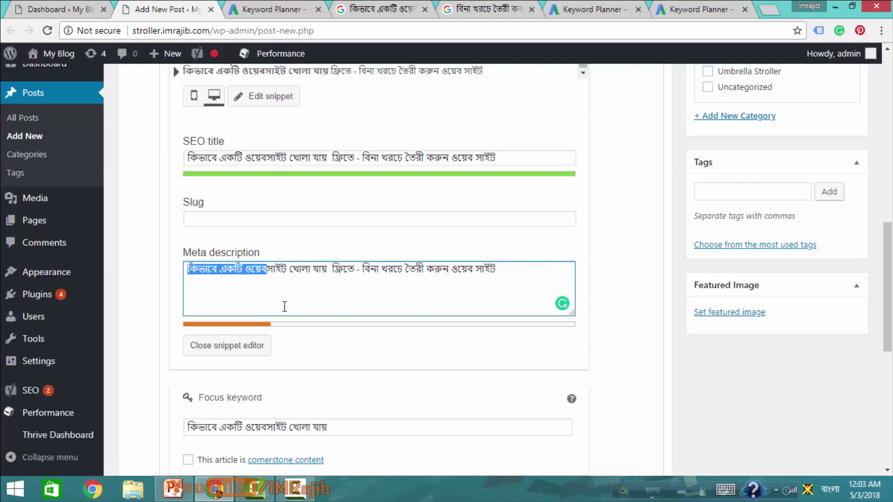
left_click_drag(285, 307, 505, 290)
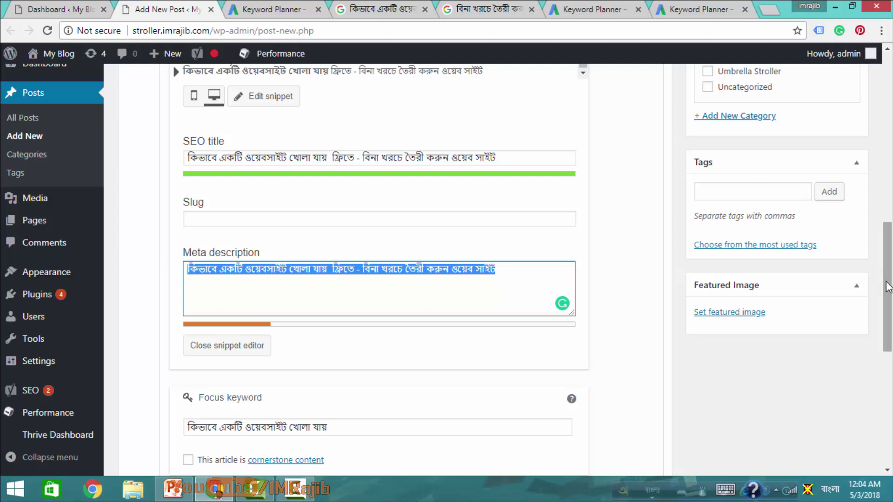
scroll(410, 270, "down", 3)
left_click(355, 286)
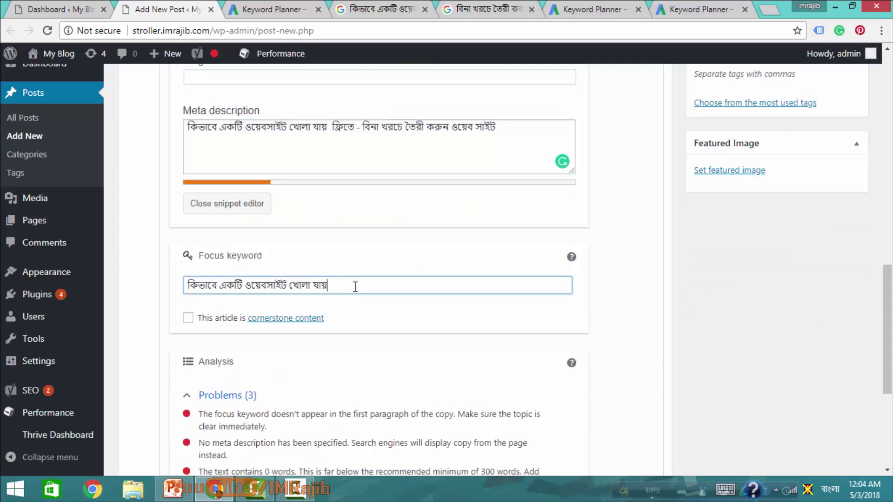
left_click_drag(331, 287, 163, 291)
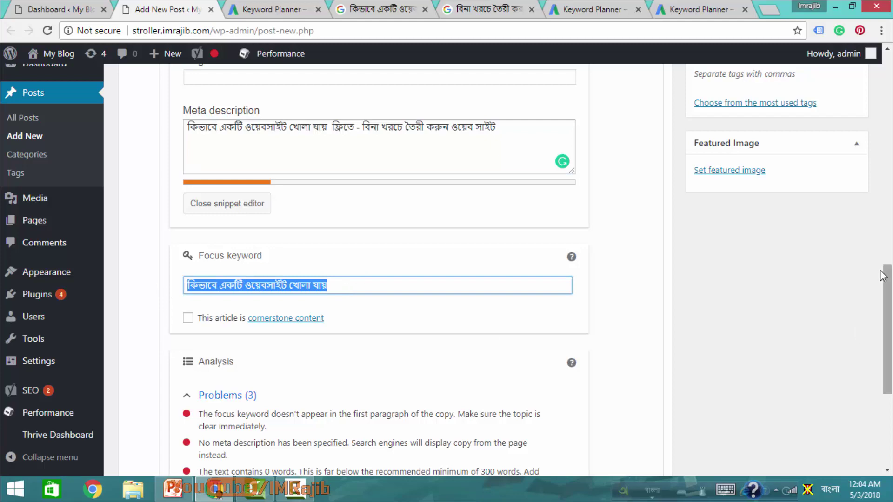
Publish the new post titled "কিভাবে একটি ওয়েবসাইট খোলা যায়".
left_click_drag(885, 276, 890, 69)
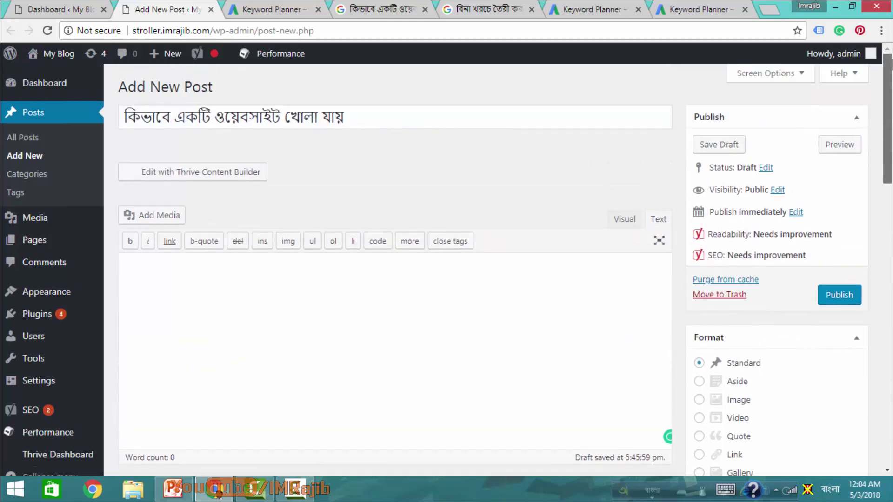
left_click(839, 303)
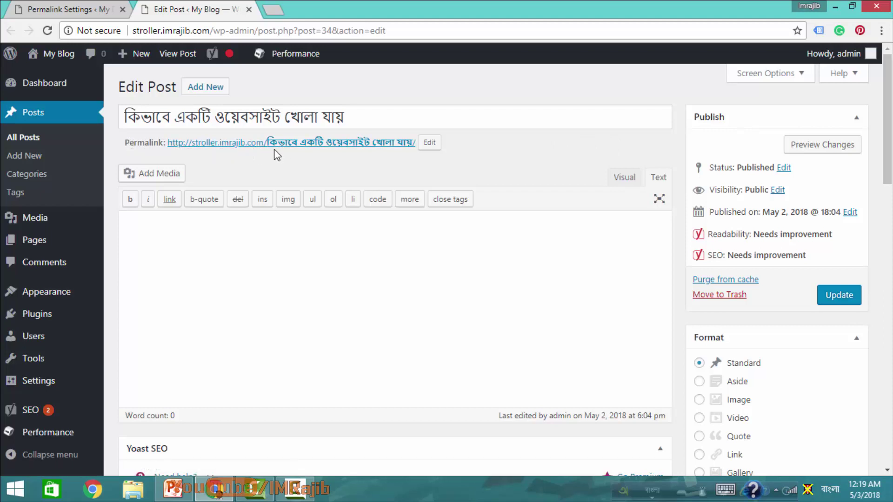
Review the published post's title and compare it with the permalink.
double_click(128, 117)
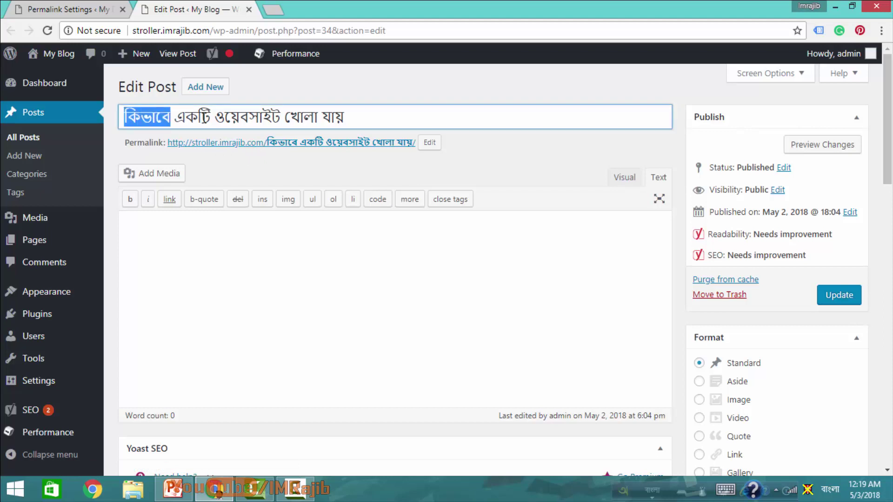
left_click_drag(203, 117, 345, 116)
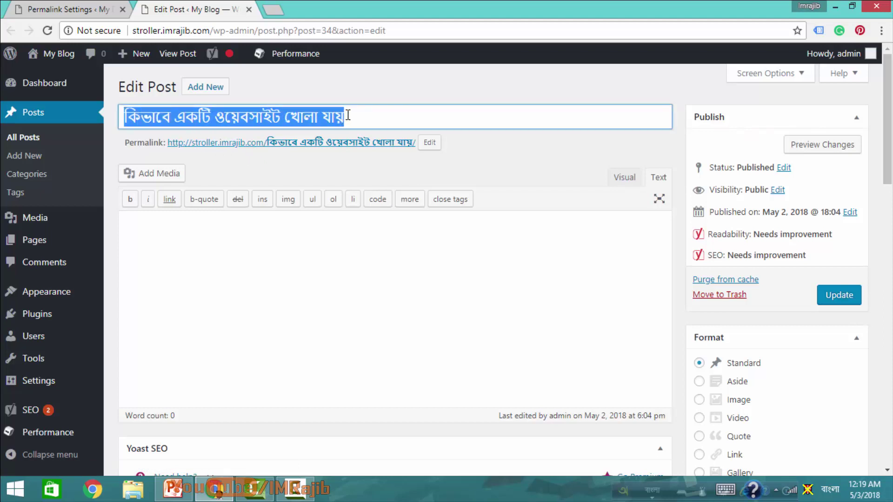
left_click(355, 119)
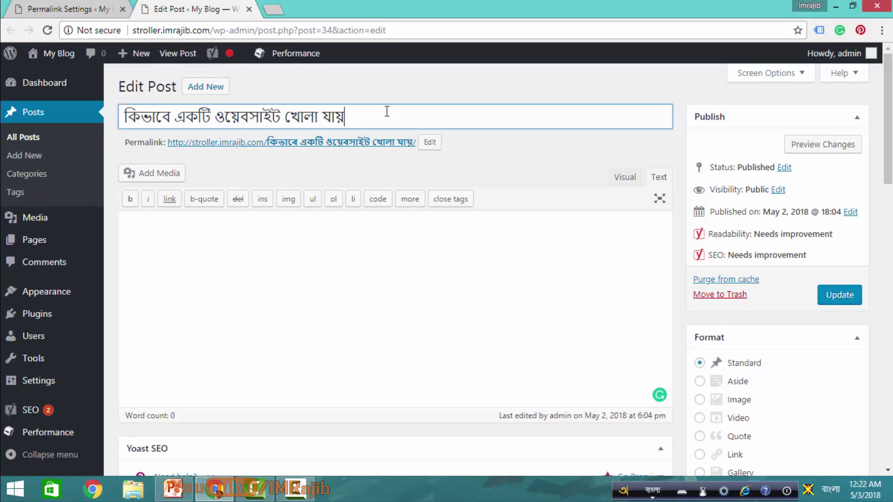
left_click_drag(386, 114, 112, 108)
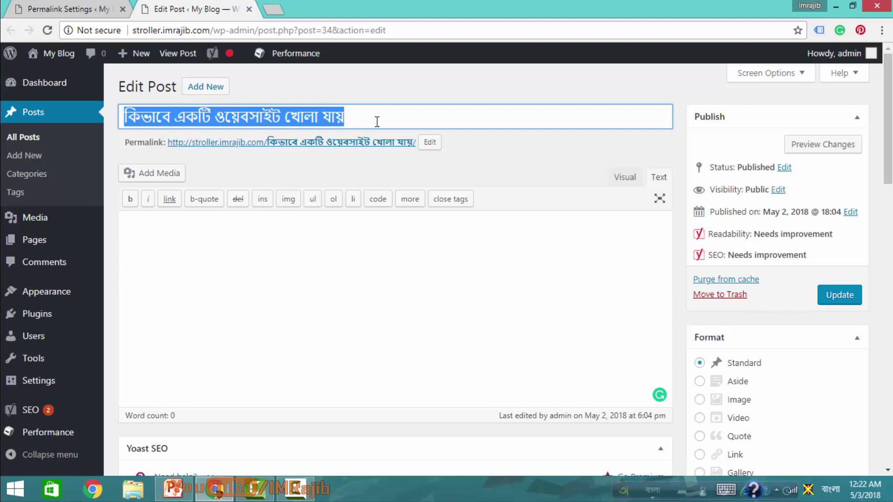
left_click_drag(376, 122, 120, 114)
left_click(324, 250)
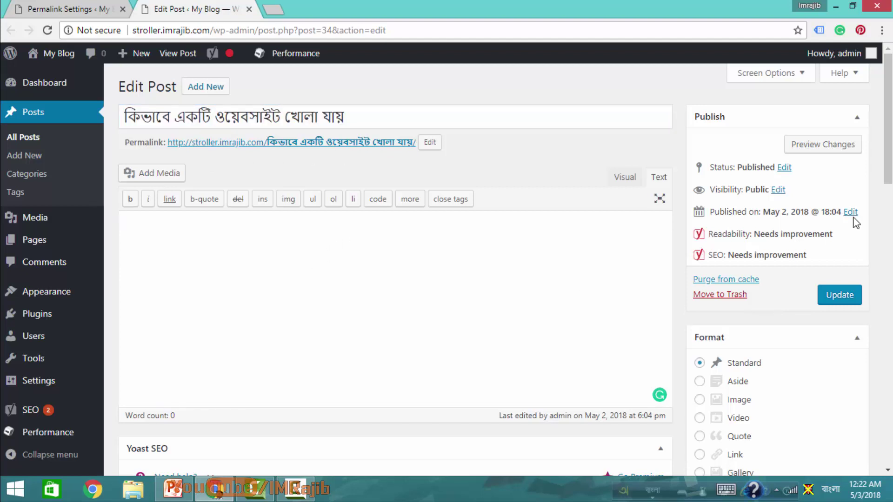
Review the published post's SEO title, slug and meta description in the Yoast snippet editor.
scroll(346, 231, "down", 2)
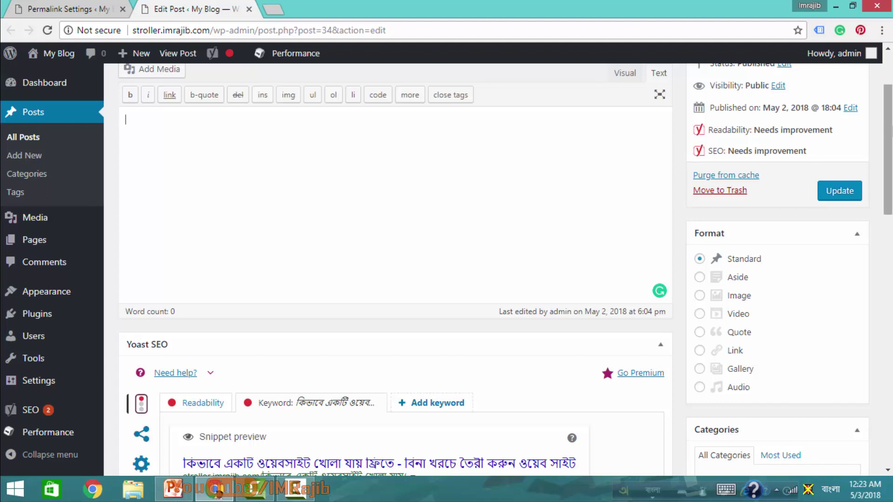
left_click_drag(889, 134, 888, 245)
left_click(425, 203)
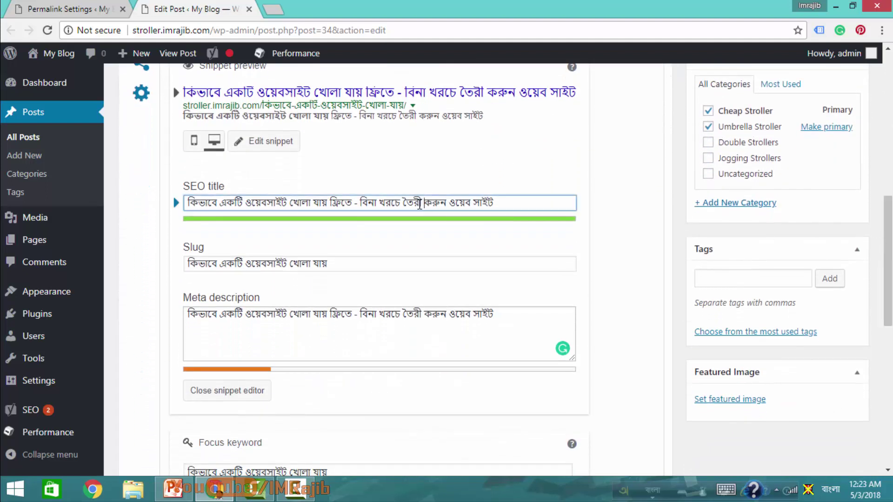
left_click(301, 330)
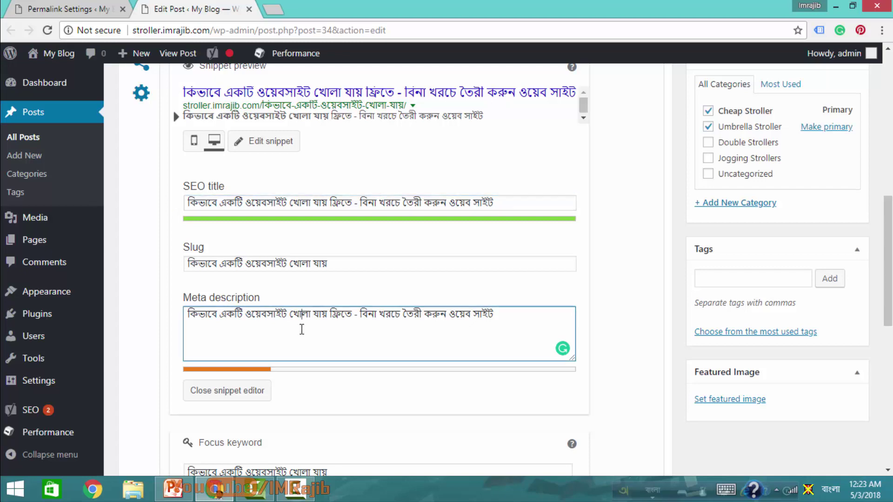
left_click(376, 202)
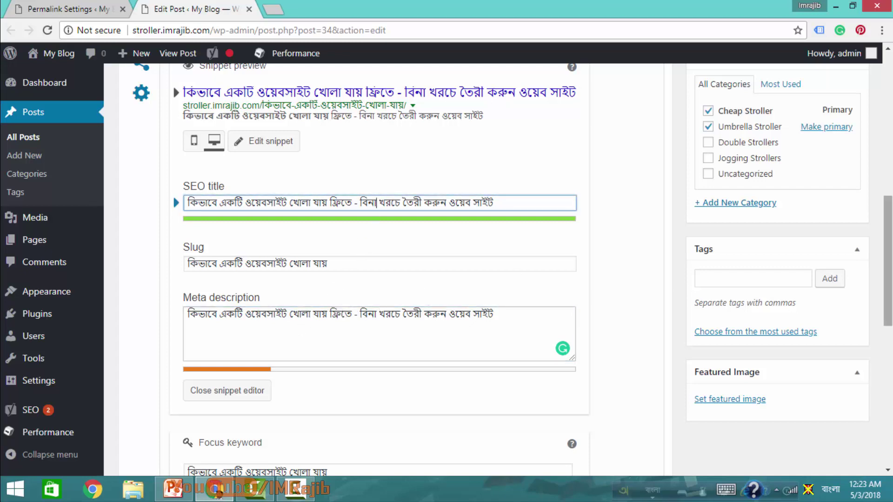
Compare the published post's title with its permalink and its Yoast SEO title, slug, meta description and focus keyword.
scroll(600, 91, "up", 10)
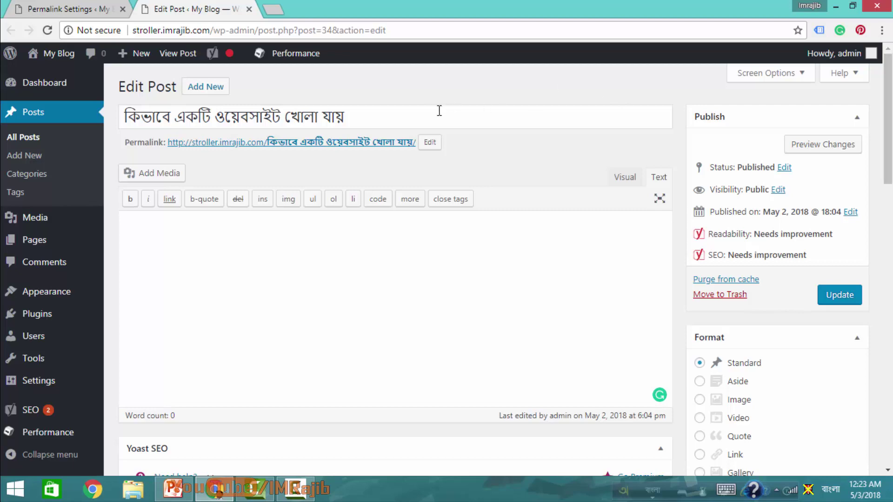
left_click_drag(439, 111, 113, 108)
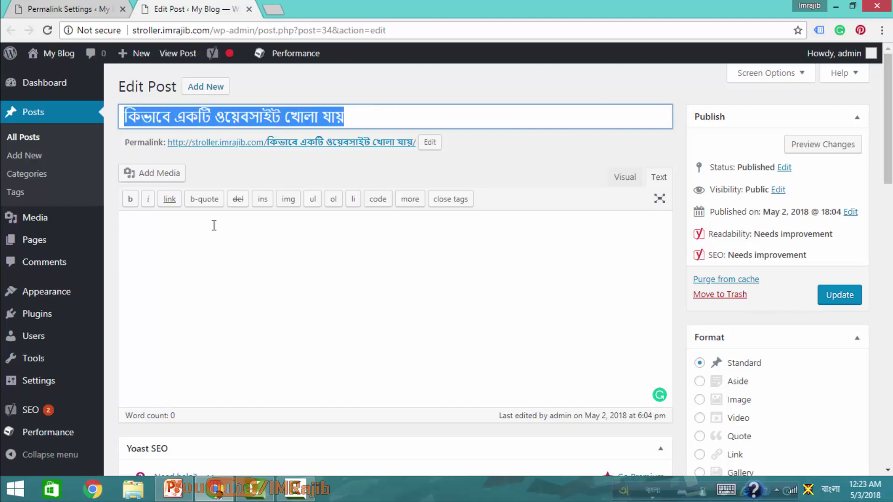
left_click_drag(888, 118, 888, 260)
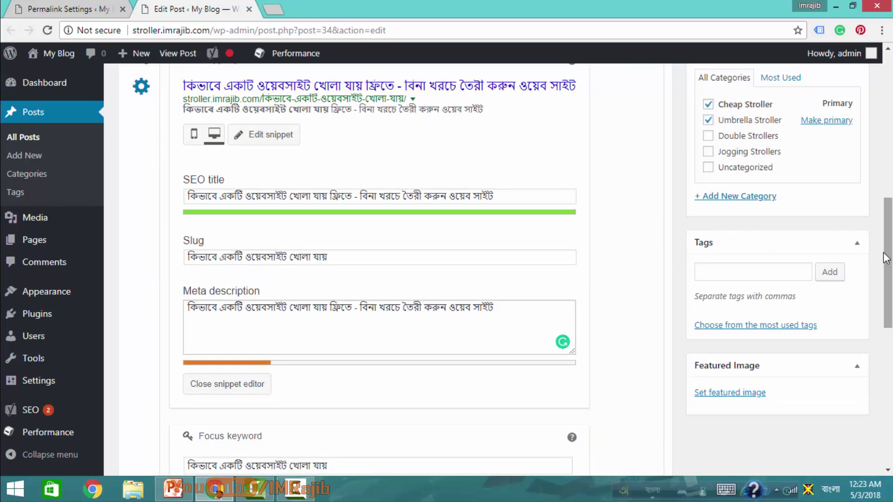
scroll(195, 107, "up", 2)
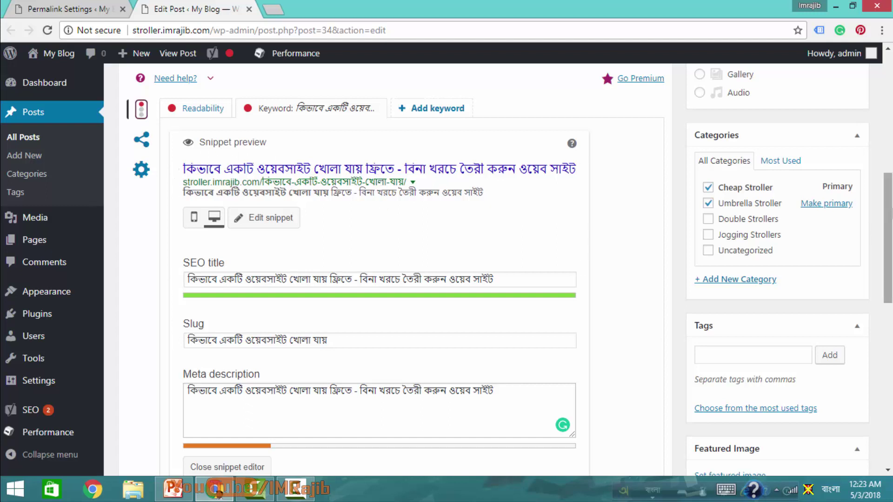
left_click_drag(887, 237, 888, 118)
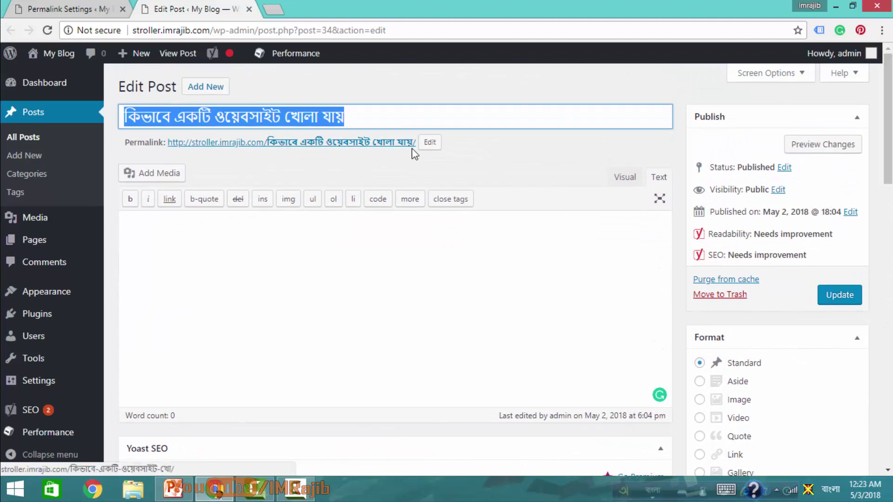
left_click(391, 121)
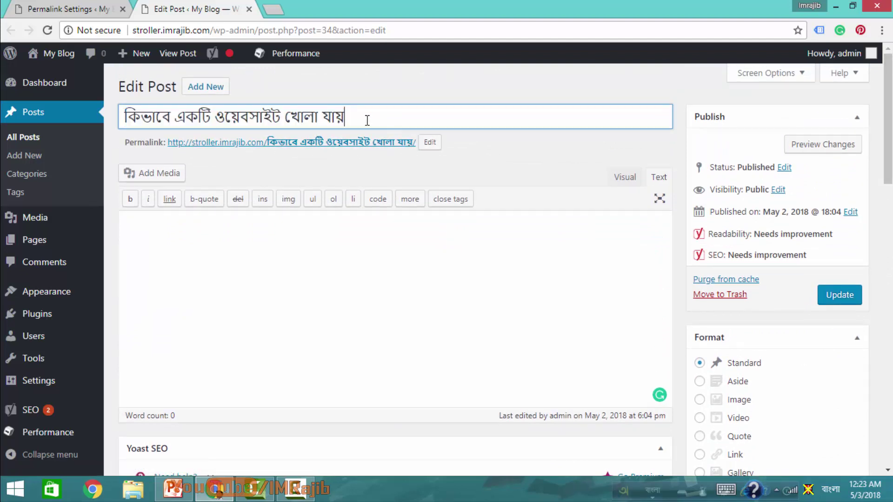
left_click_drag(367, 120, 116, 117)
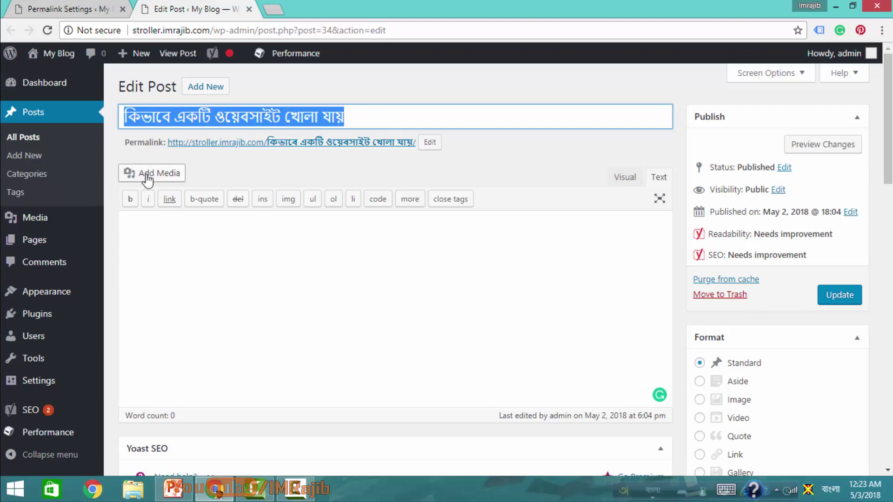